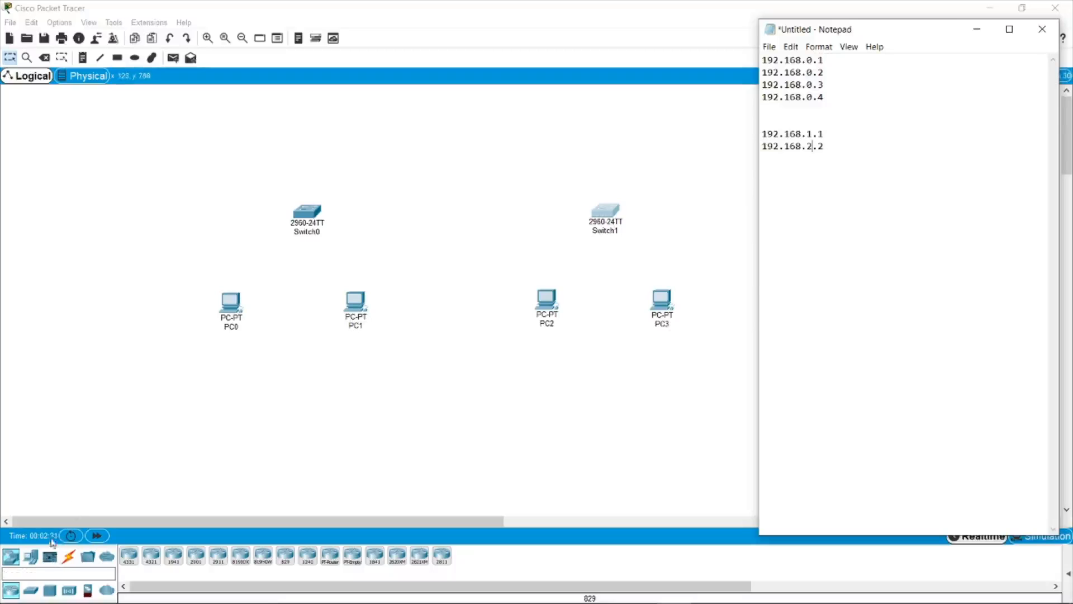
Connect PC0 and PC1 to Switch0 using automatically chosen connections
left_click(69, 559)
left_click(69, 558)
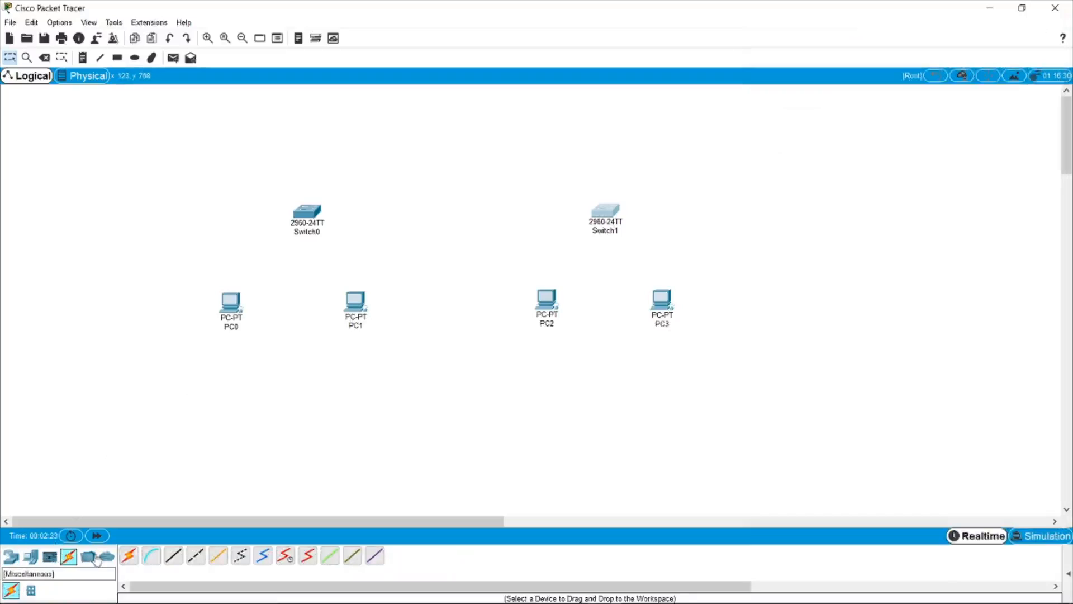
left_click(129, 557)
left_click(235, 302)
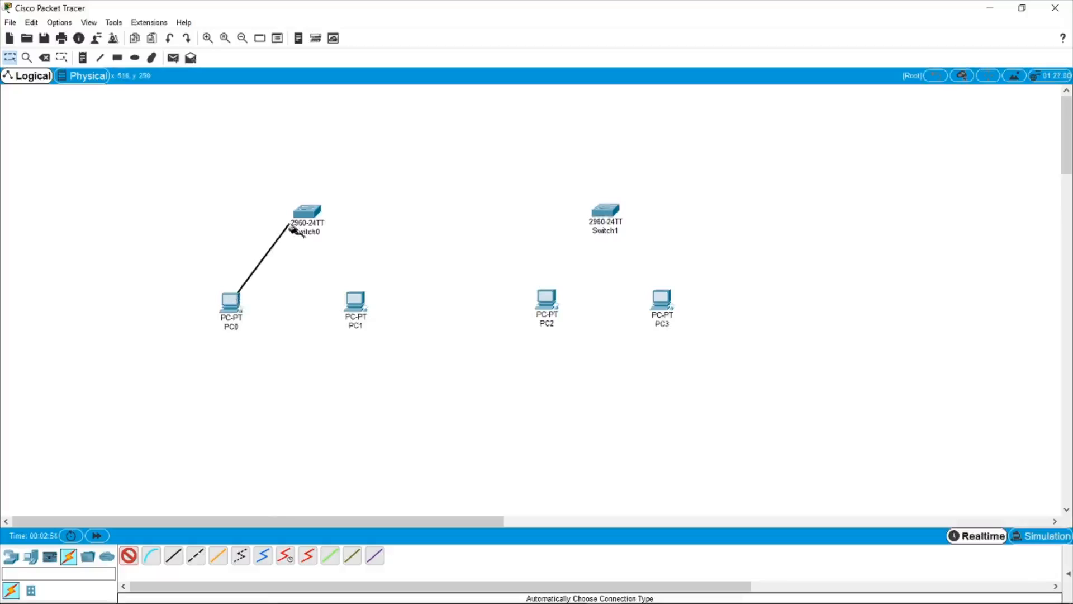
left_click(307, 218)
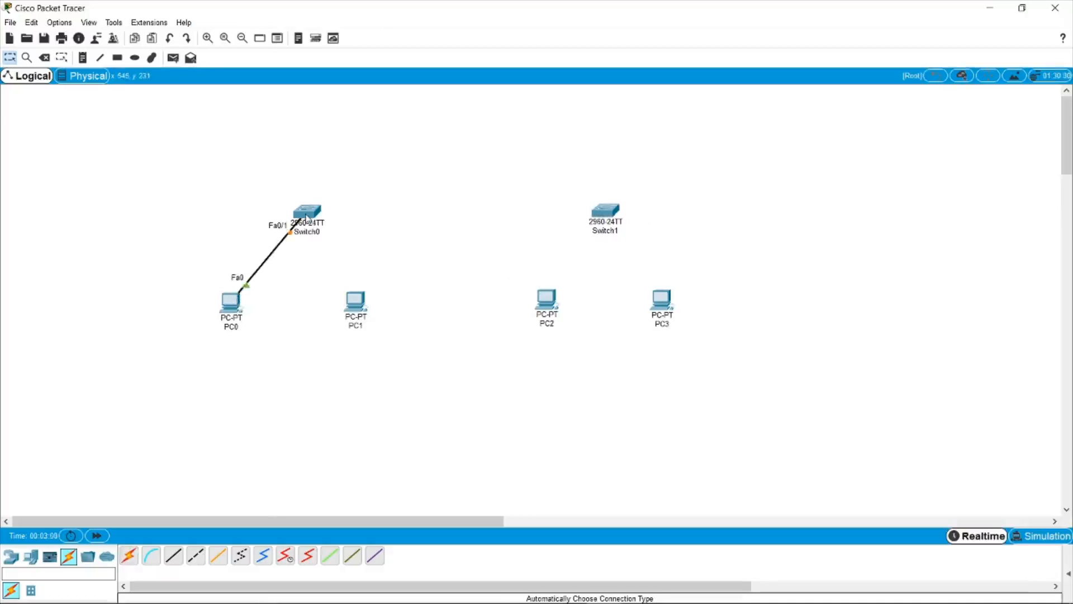
left_click(129, 556)
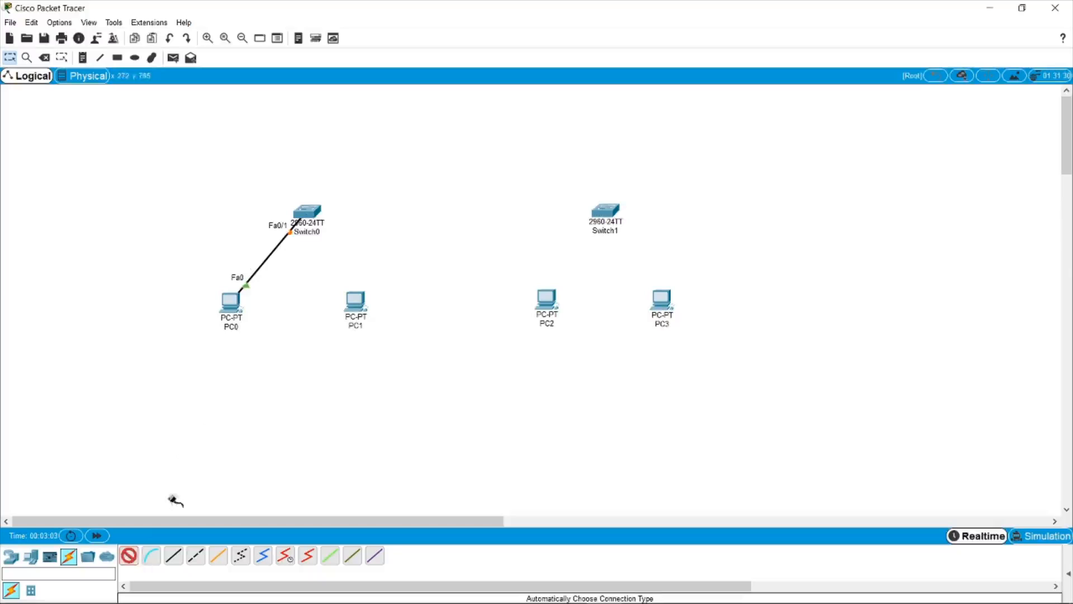
left_click(357, 302)
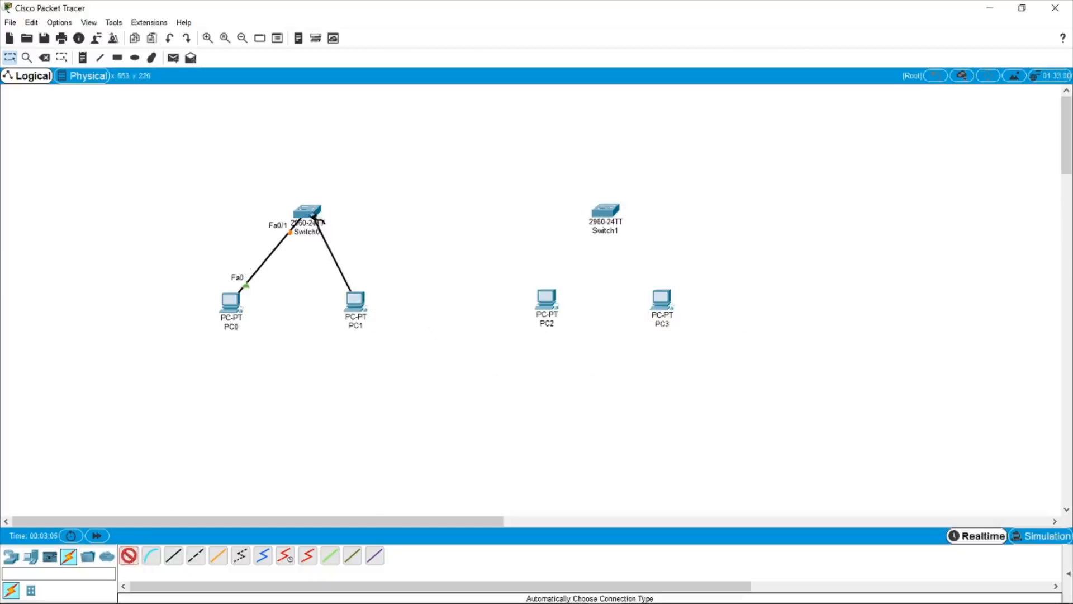
left_click(315, 216)
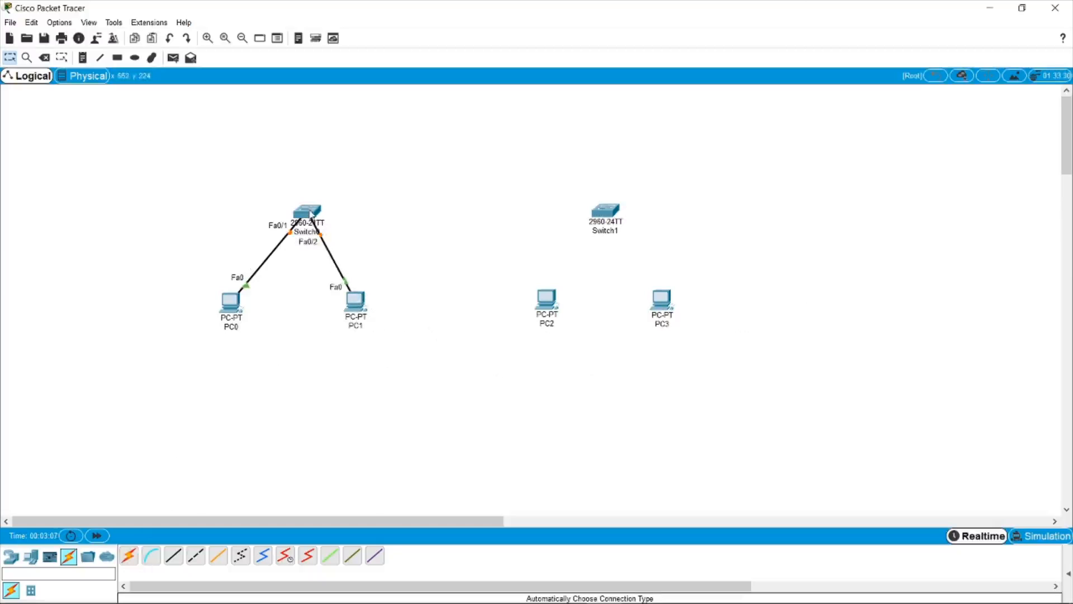
Link Switch0 to Switch1 with an automatically chosen connection
left_click(134, 558)
left_click(316, 214)
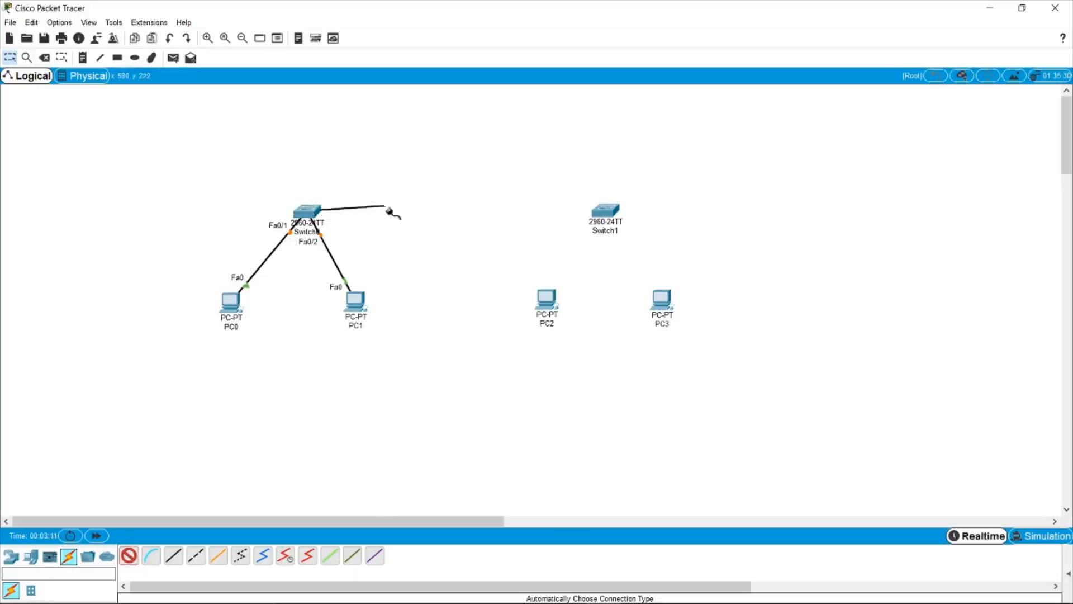
left_click(608, 213)
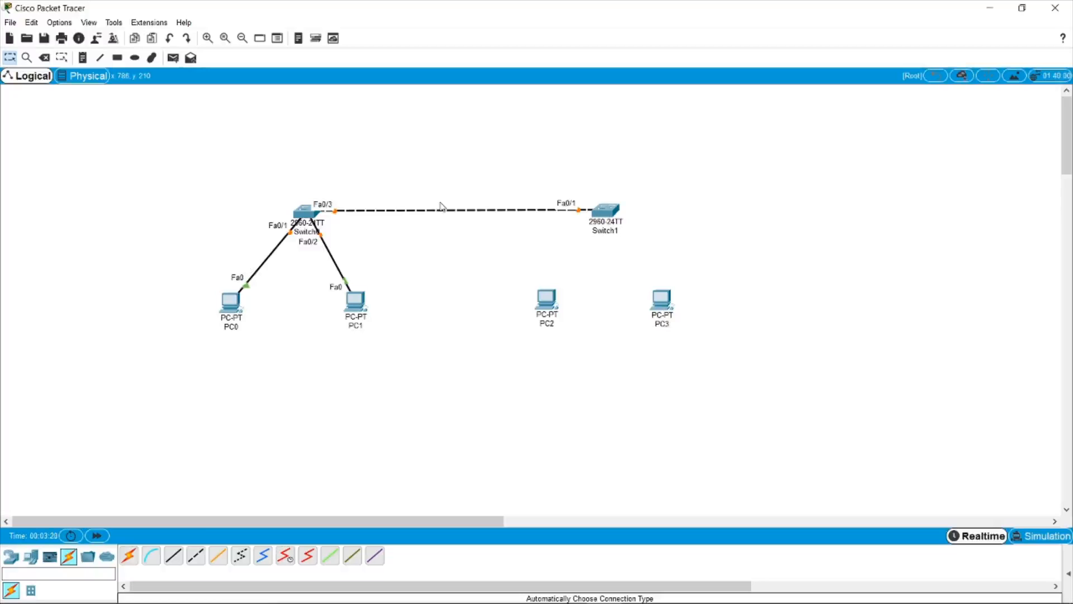
Connect PC2 and PC3 to Switch1 using automatically chosen connections
left_click(129, 556)
left_click(546, 299)
left_click(605, 210)
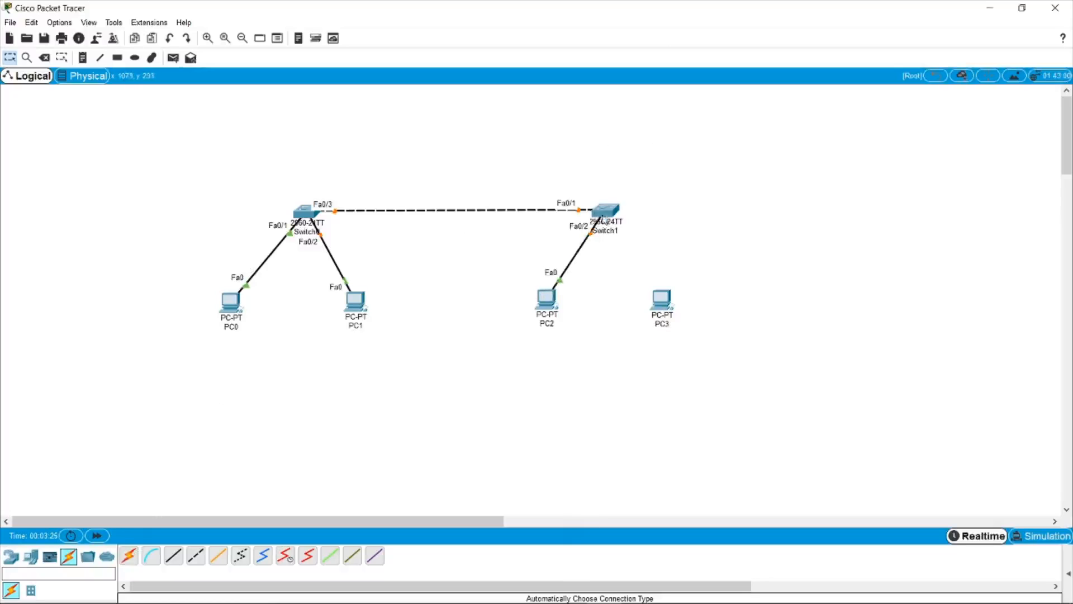
left_click(128, 556)
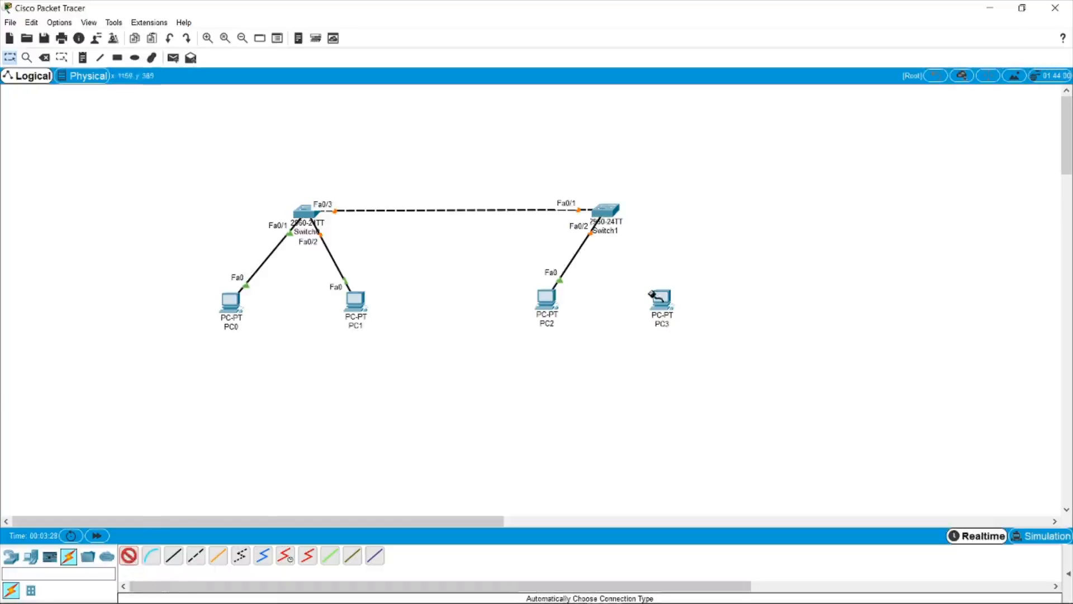
left_click(659, 299)
left_click(613, 216)
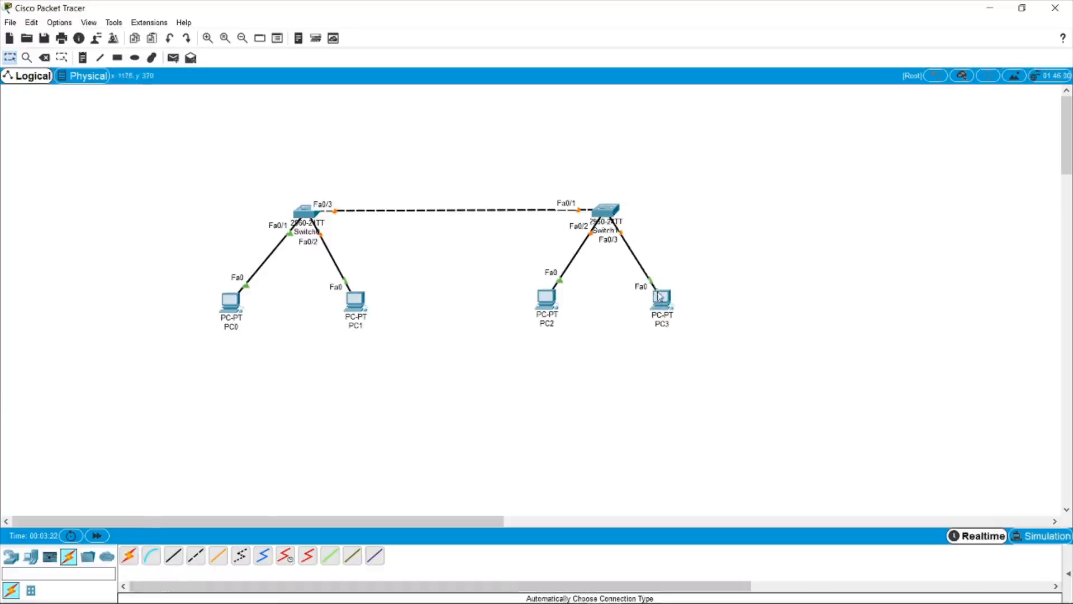
left_click_drag(658, 298, 656, 298)
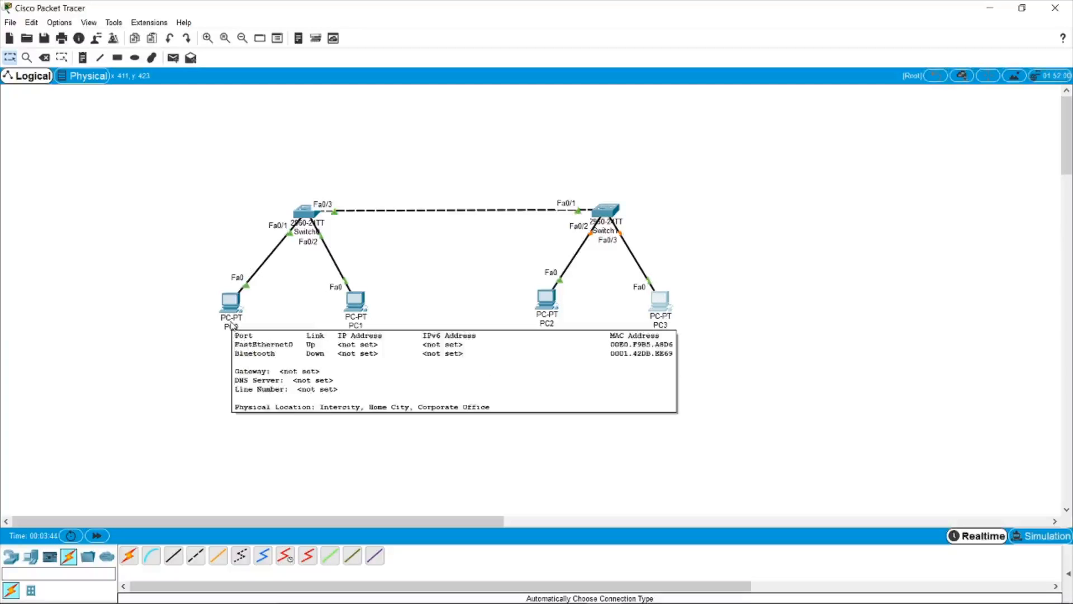
Rename PC0 as 192.168.0.1 and PC1 as 192.168.0.2 in the workspace
left_click(231, 326)
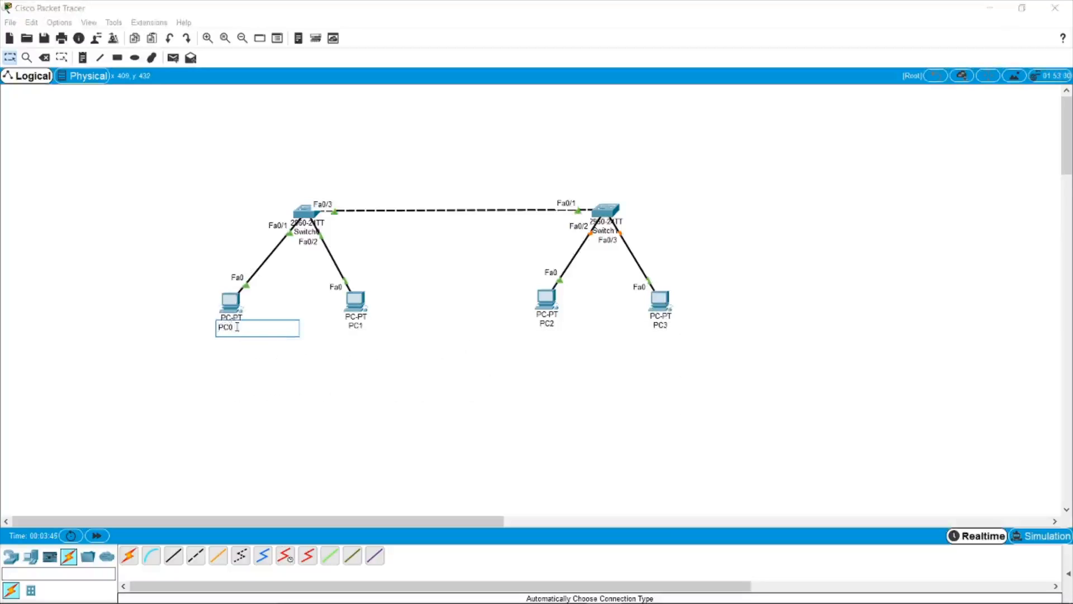
left_click_drag(237, 327, 205, 327)
type("192.168.0.1")
left_click(348, 329)
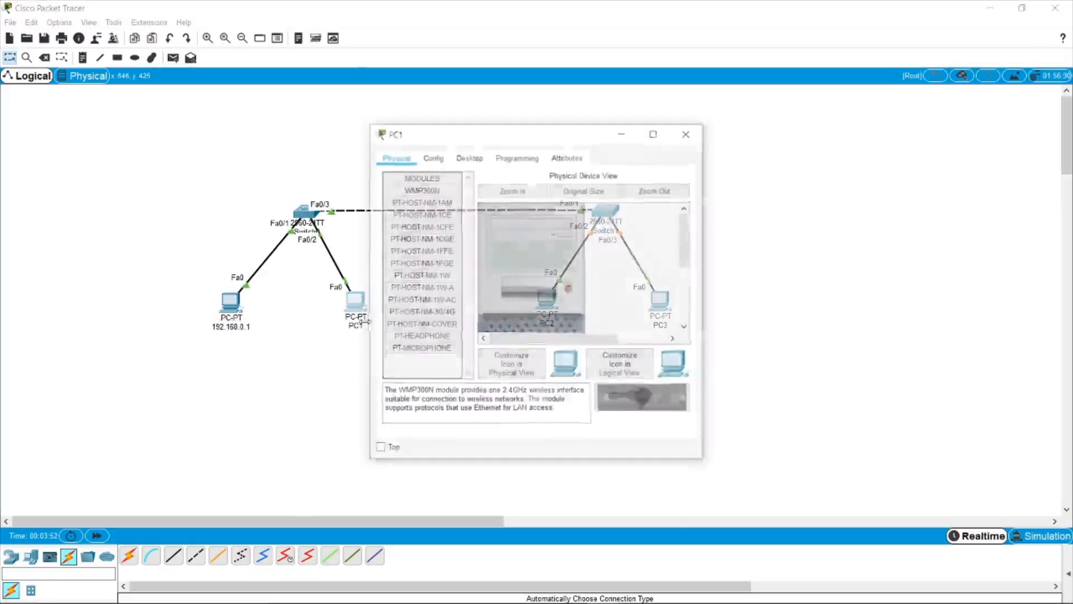
left_click(364, 324)
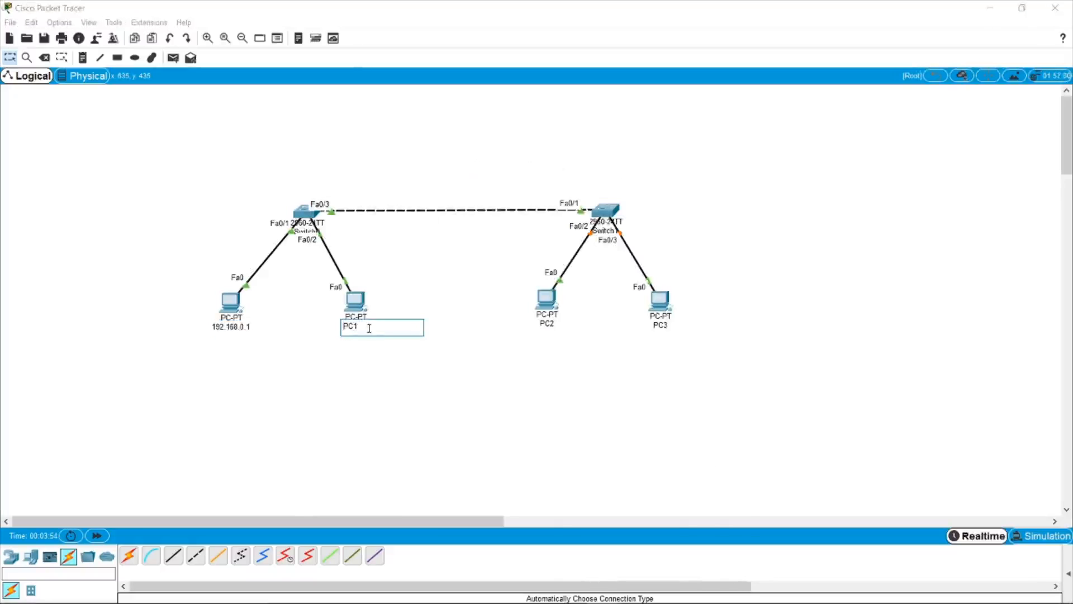
left_click_drag(368, 328, 334, 334)
type("192.168.0.2")
Rename PC2 as 192.168.0.3 and PC3 as 192.168.0.4 in the workspace
left_click(547, 324)
left_click_drag(573, 323, 515, 330)
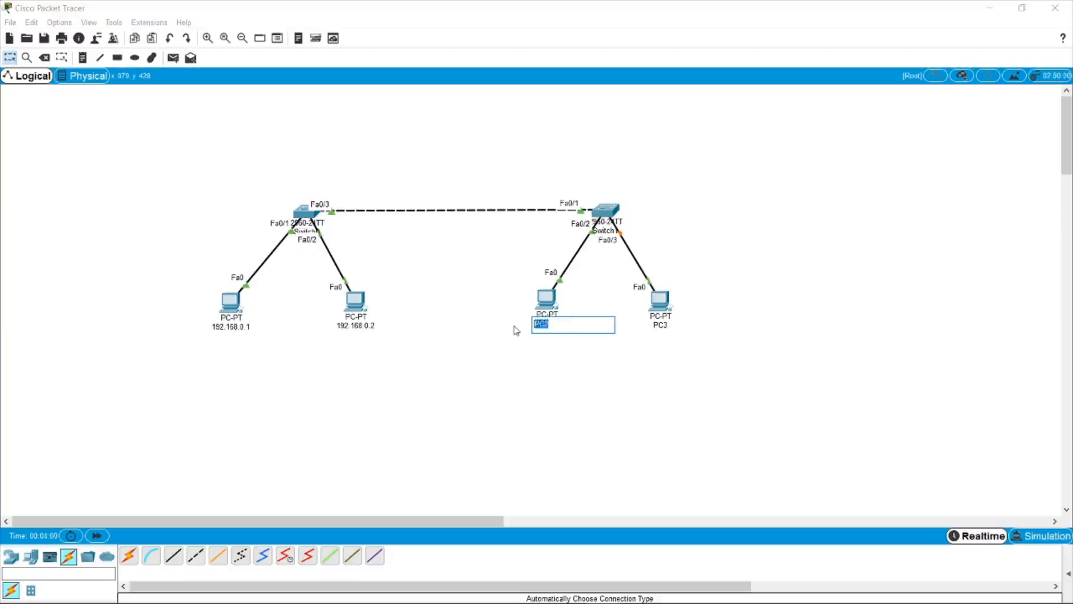
type("192.168.0.3")
left_click(668, 323)
left_click_drag(686, 325, 623, 327)
type("1")
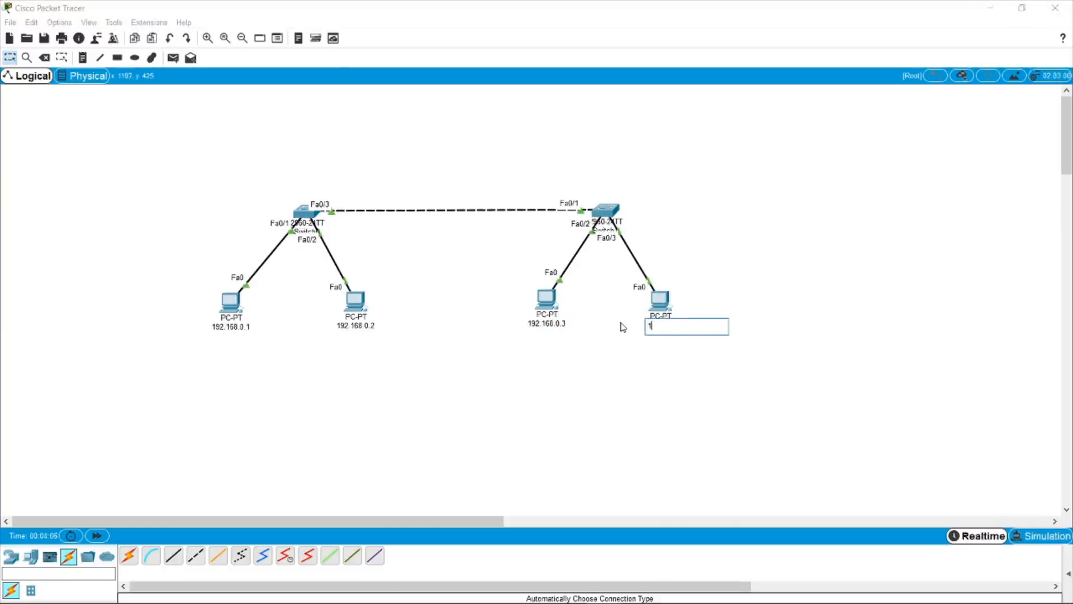
type("92.168.0.4")
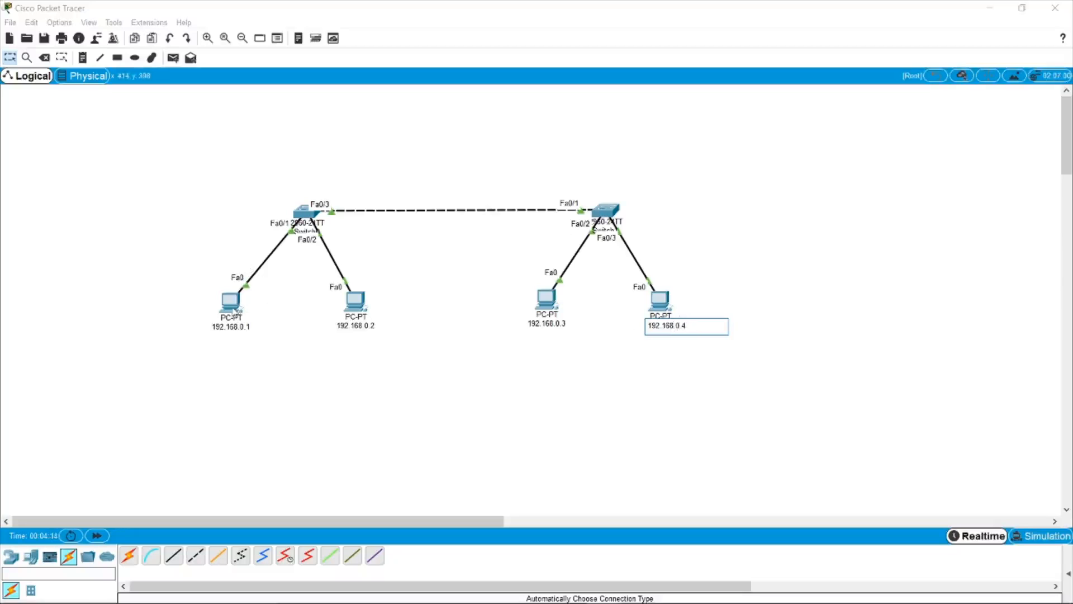
Open the IP configuration of the PC labelled 192.168.0.1
left_click(234, 311)
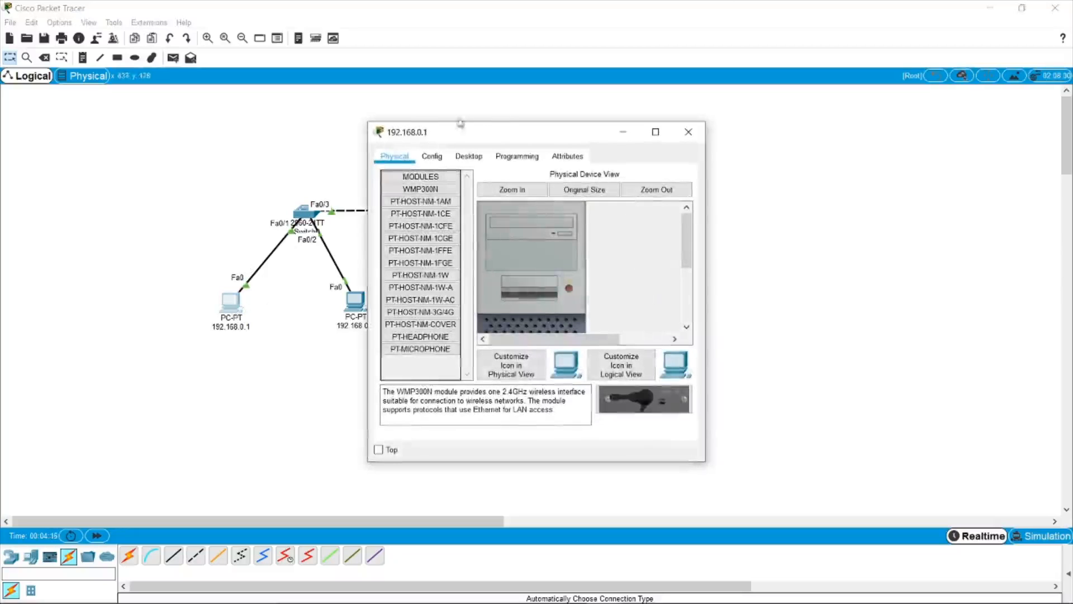
left_click(469, 158)
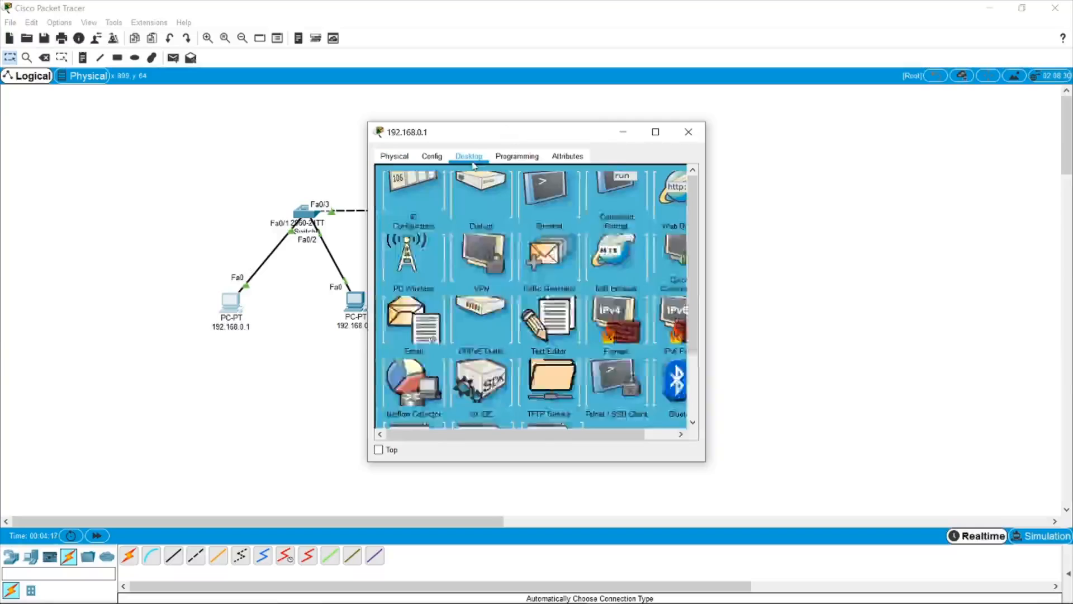
left_click(428, 208)
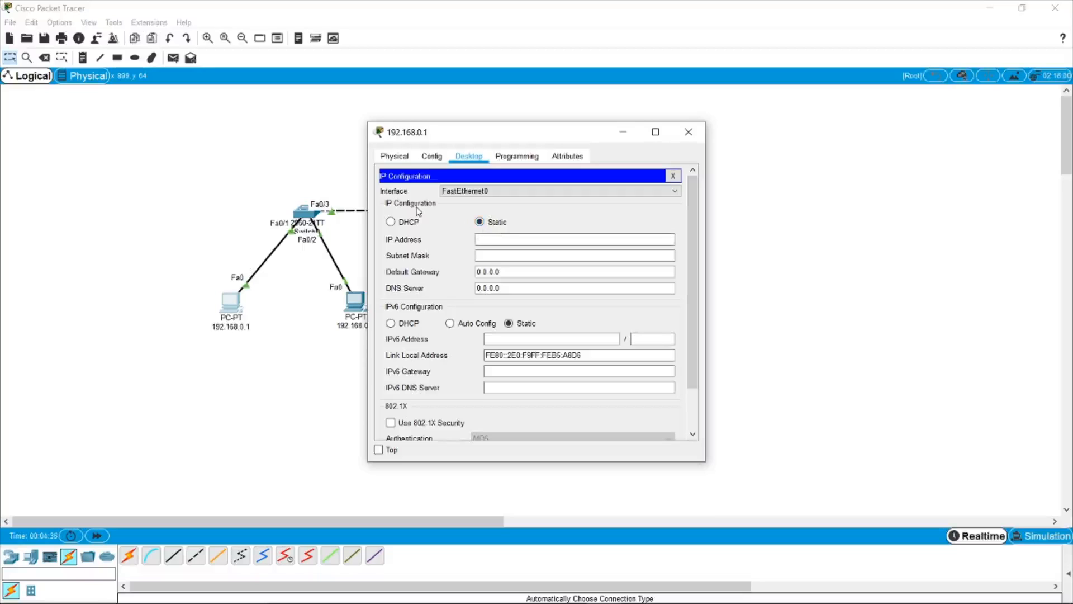
Try DHCP addressing on this PC's FastEthernet0 interface and switch back to static addressing
left_click(392, 222)
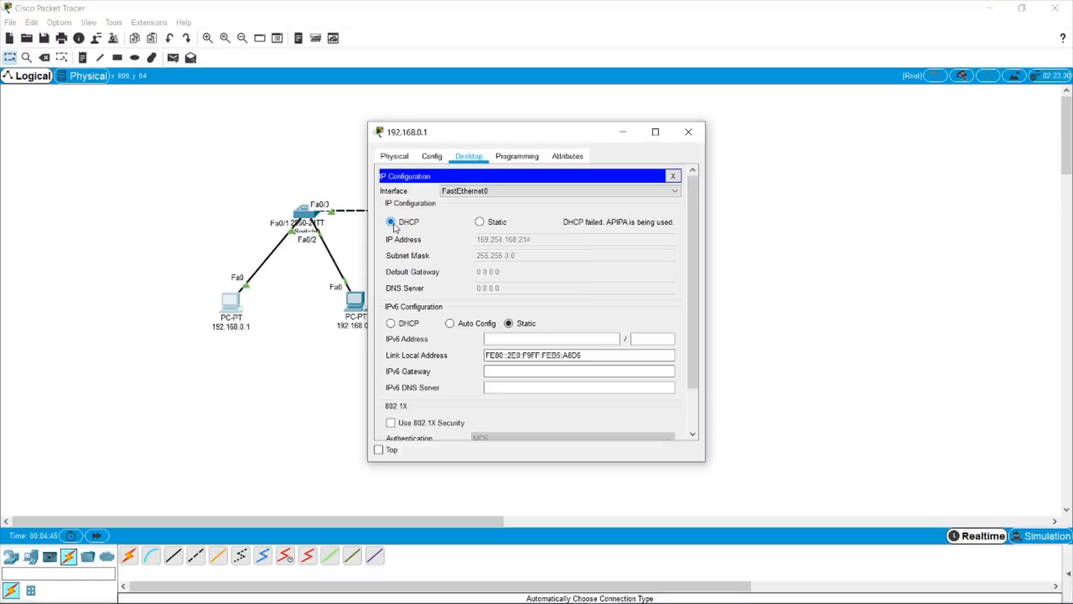
left_click(482, 223)
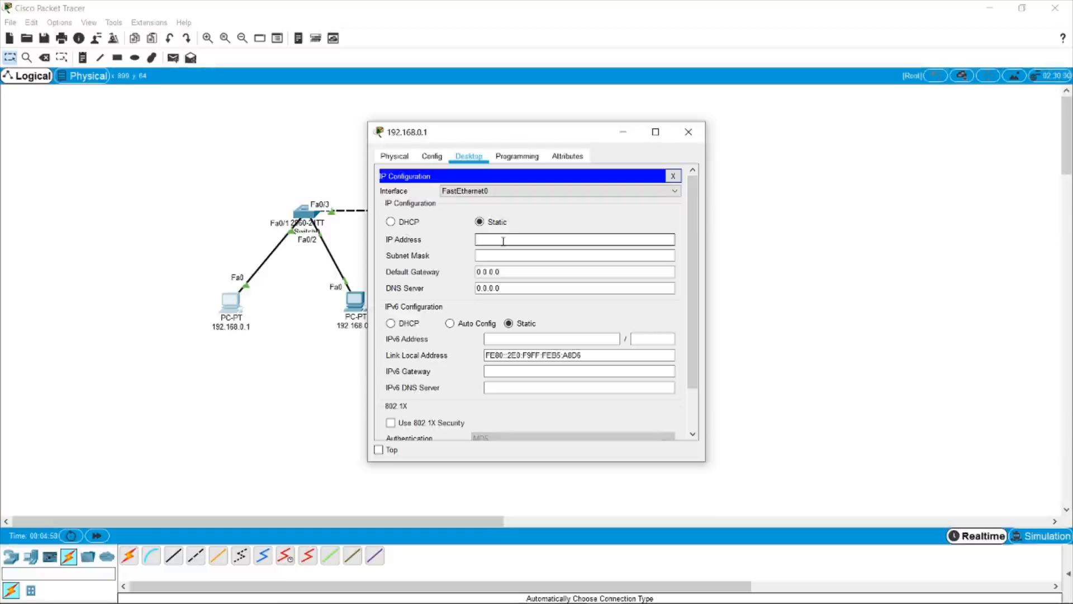
left_click(391, 221)
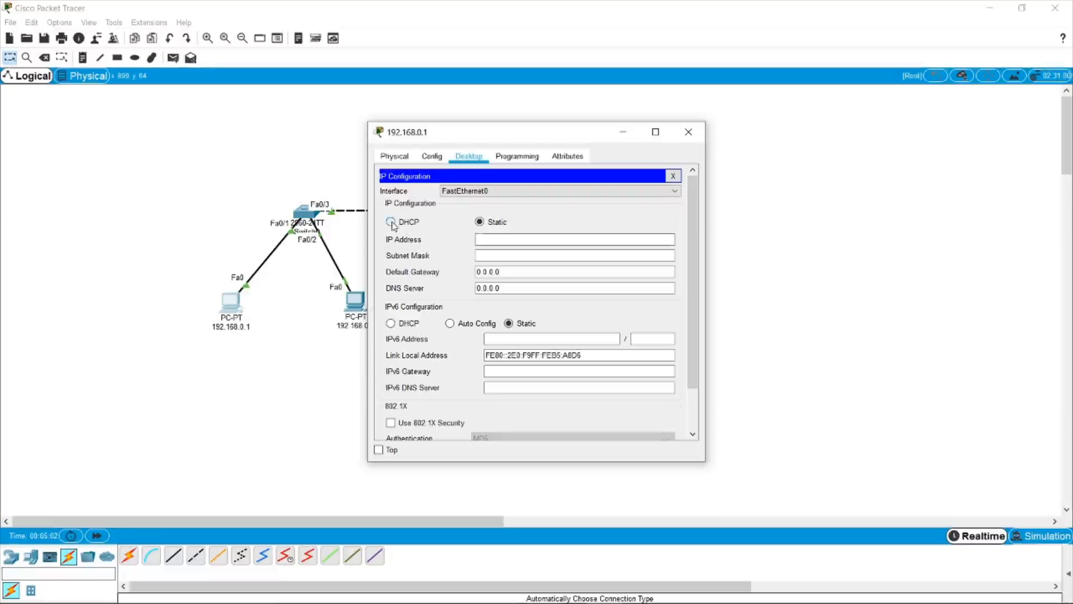
left_click(480, 222)
Assign the static IP address 192.168.0.1 with subnet mask 255.255.255.0 to this PC
left_click(488, 240)
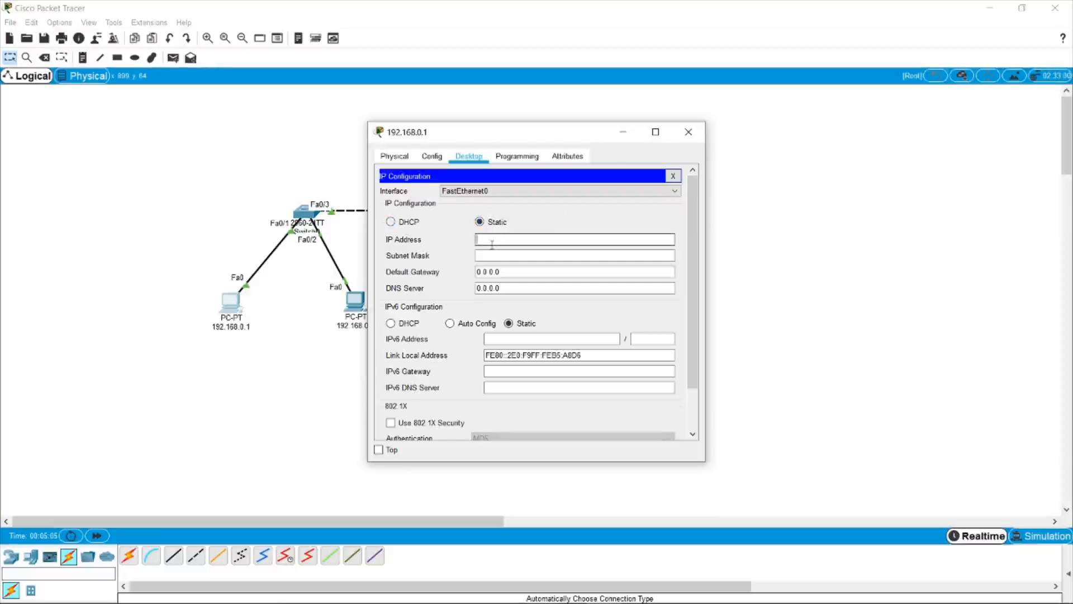
type("192.16")
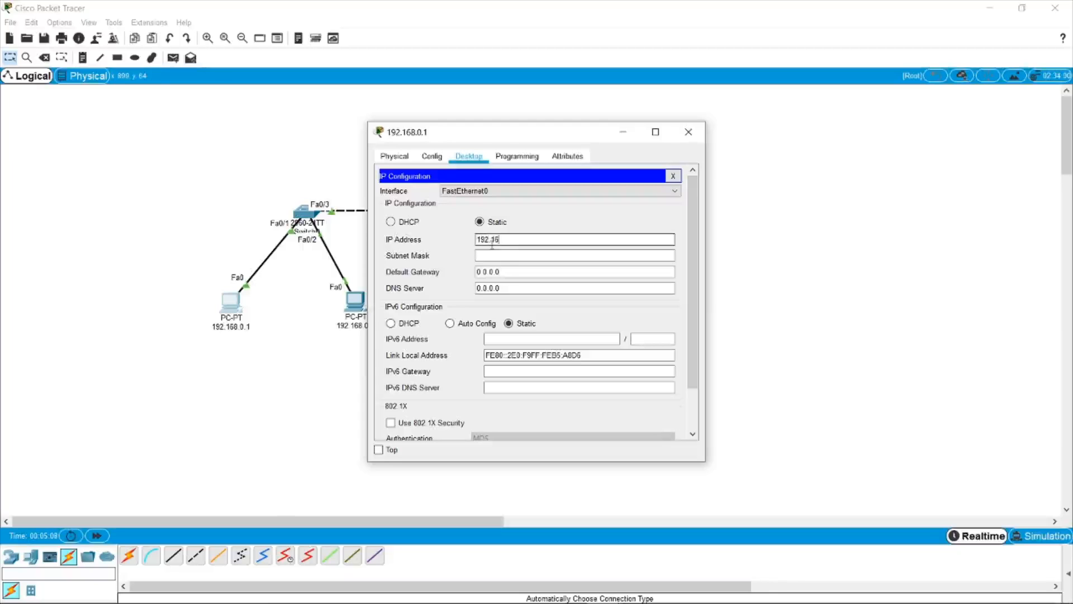
type("8.0.1")
left_click(493, 256)
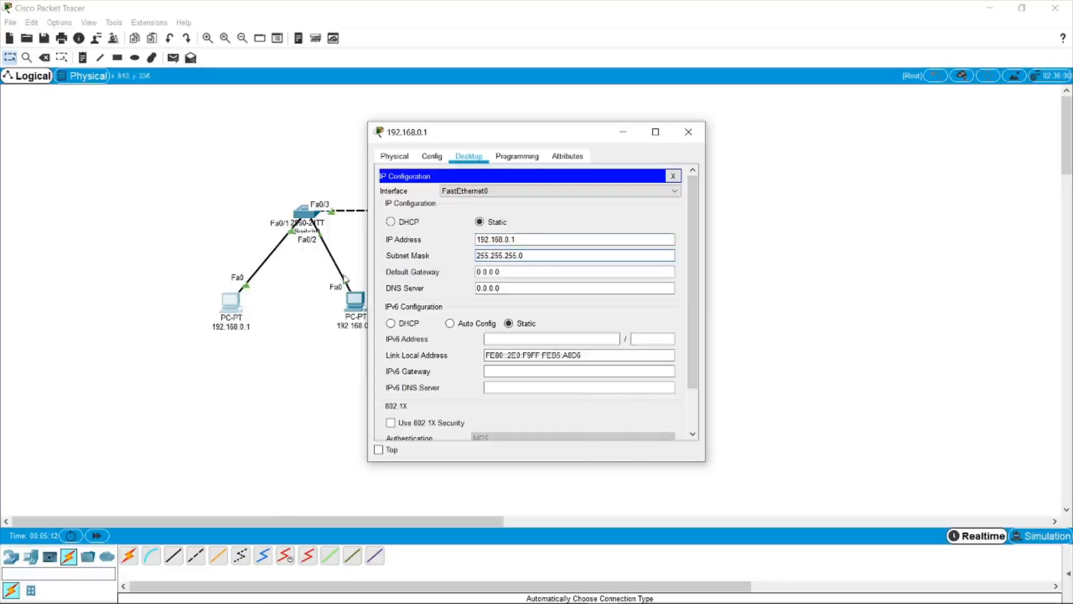
Assign the static IP address 192.168.0.2 with subnet mask 255.255.255.0 to the PC labelled 192.168.0.2
left_click(349, 305)
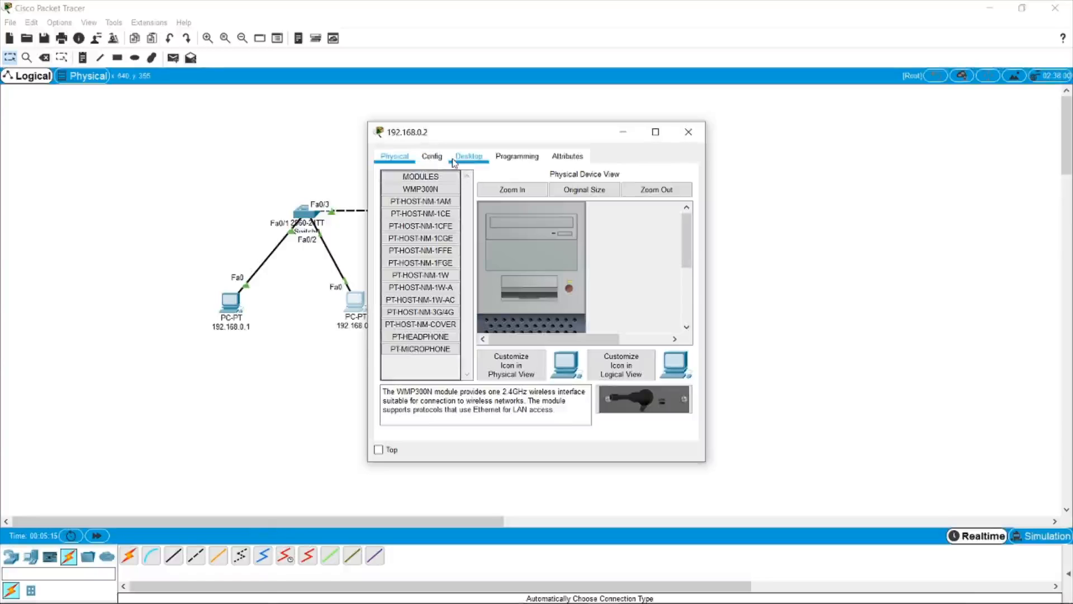
left_click(453, 162)
left_click(423, 196)
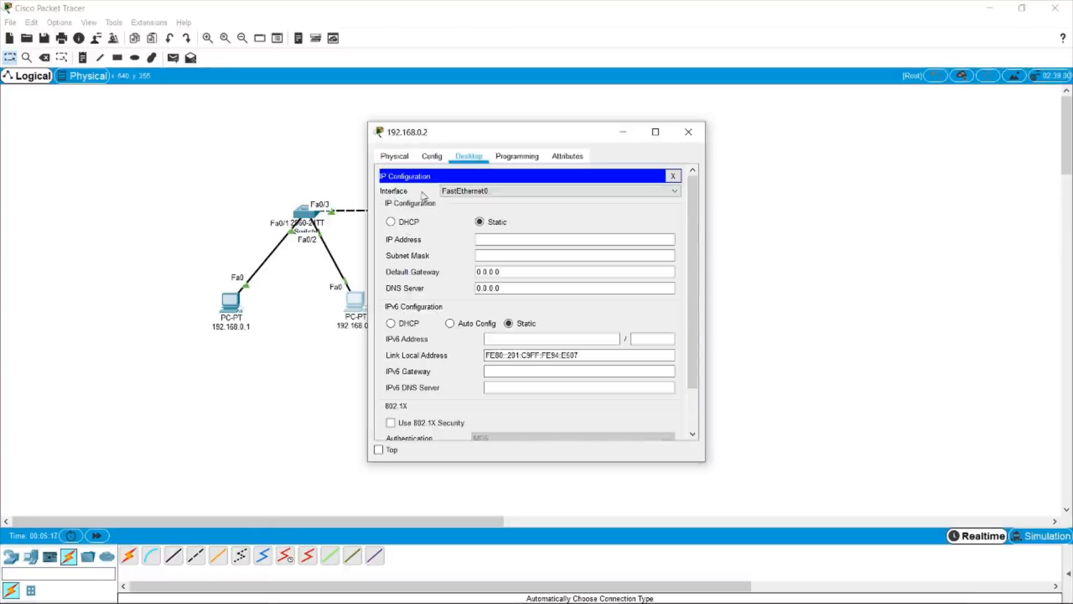
left_click(504, 237)
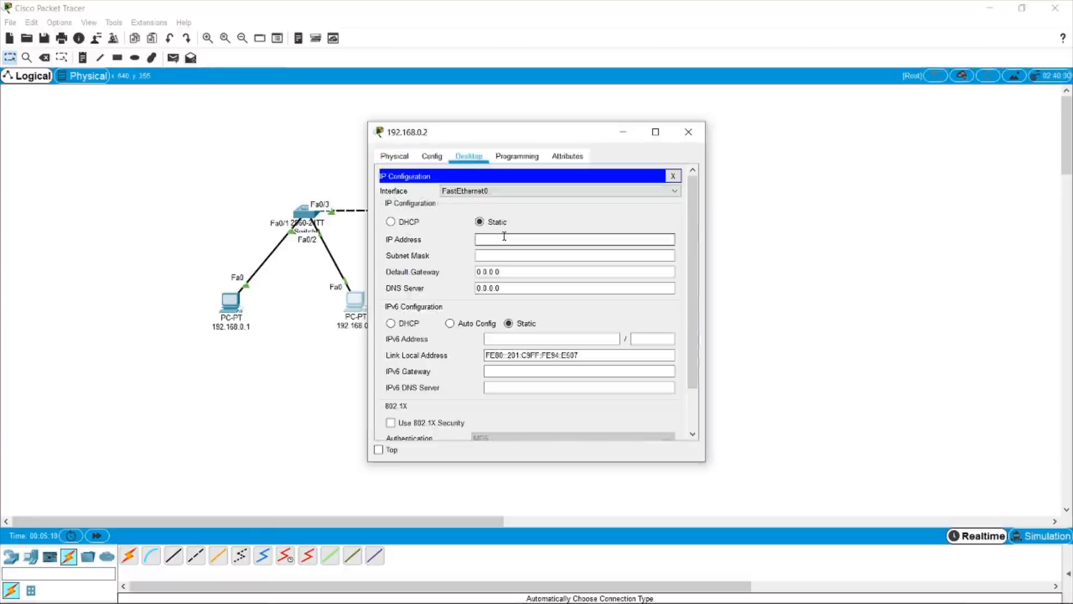
type("192.168.0.2")
left_click(506, 256)
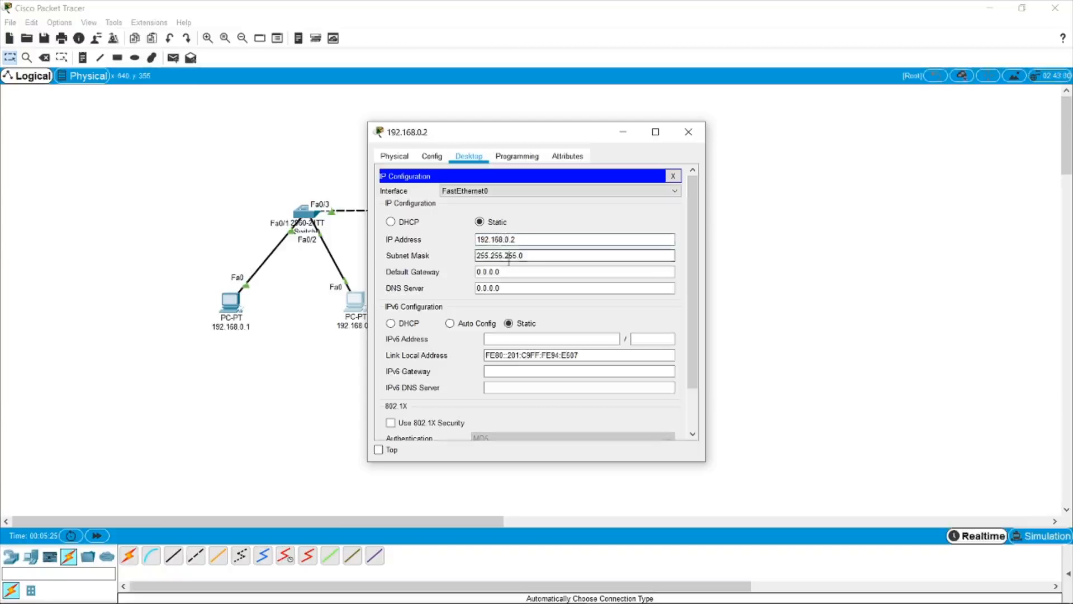
left_click(262, 354)
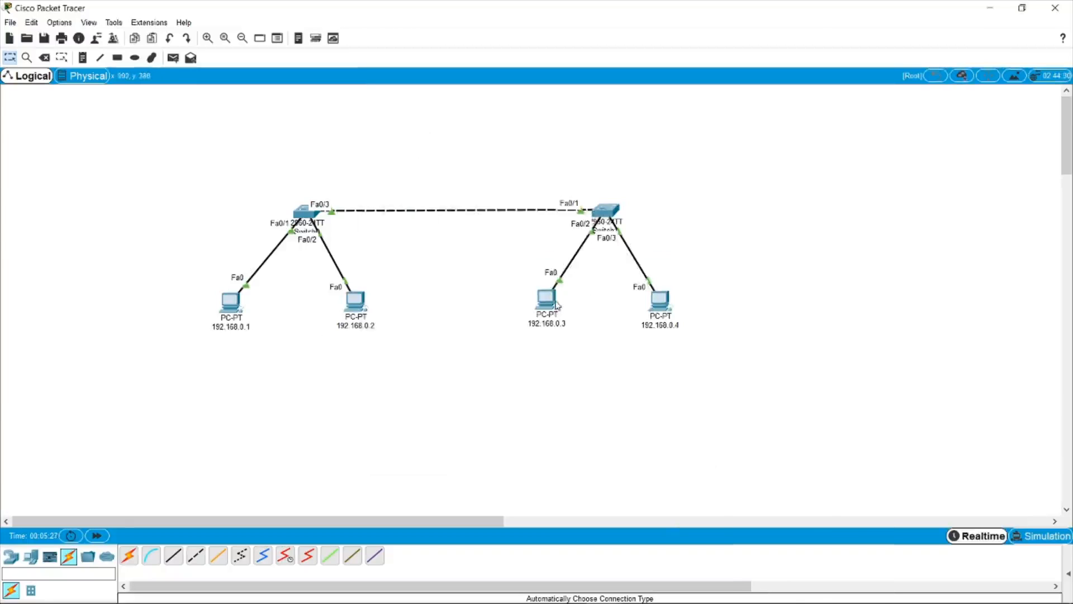
Assign the static IP address 192.168.0.3 with its default subnet mask to the PC labelled 192.168.0.3
left_click(546, 299)
left_click(476, 162)
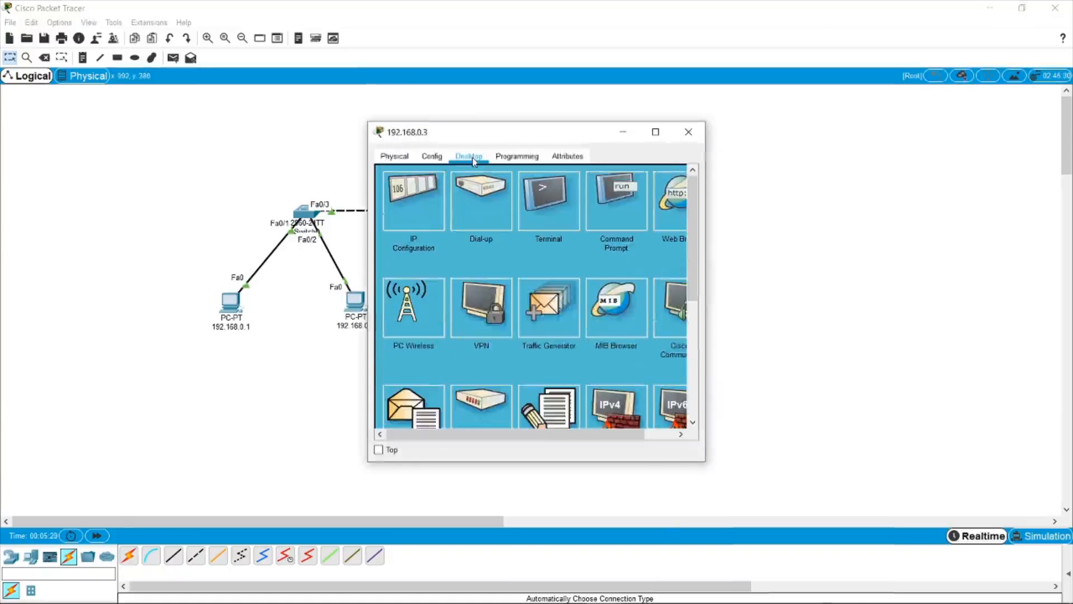
left_click(400, 216)
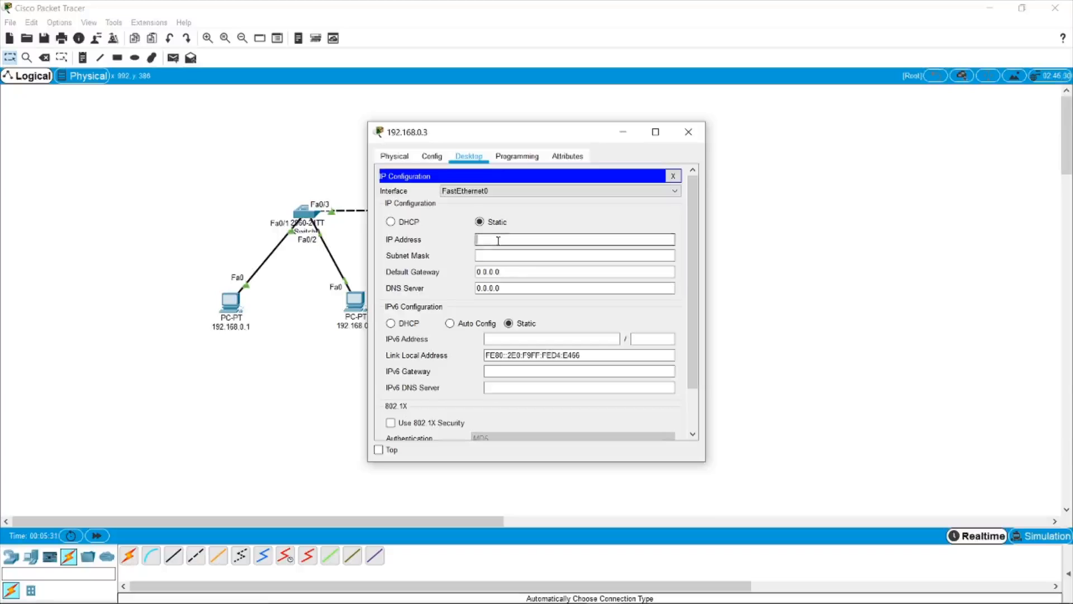
type("992.168.0.3")
left_click(499, 256)
left_click(499, 256)
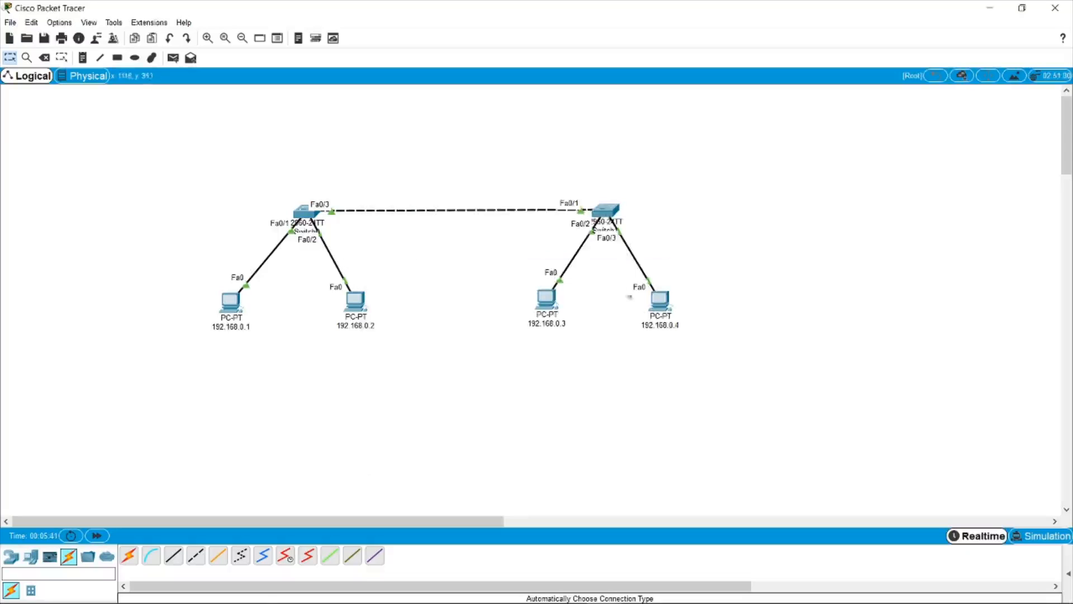
Assign the static IP address 192.168.0.4 with subnet mask 255.255.255.0 to the PC labelled 192.168.0.4
left_click(662, 310)
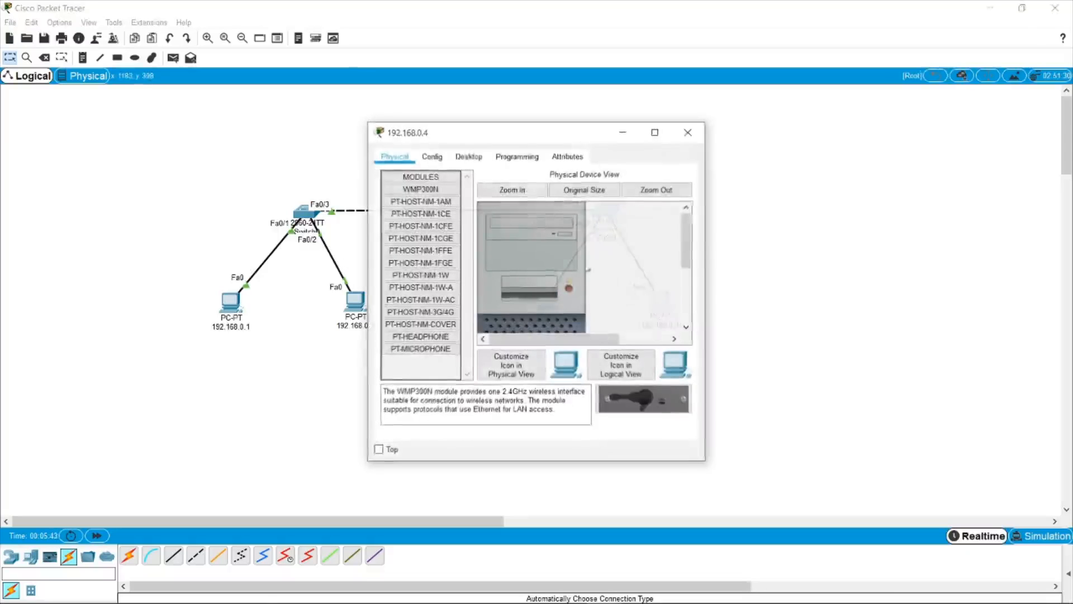
left_click(469, 156)
left_click(423, 190)
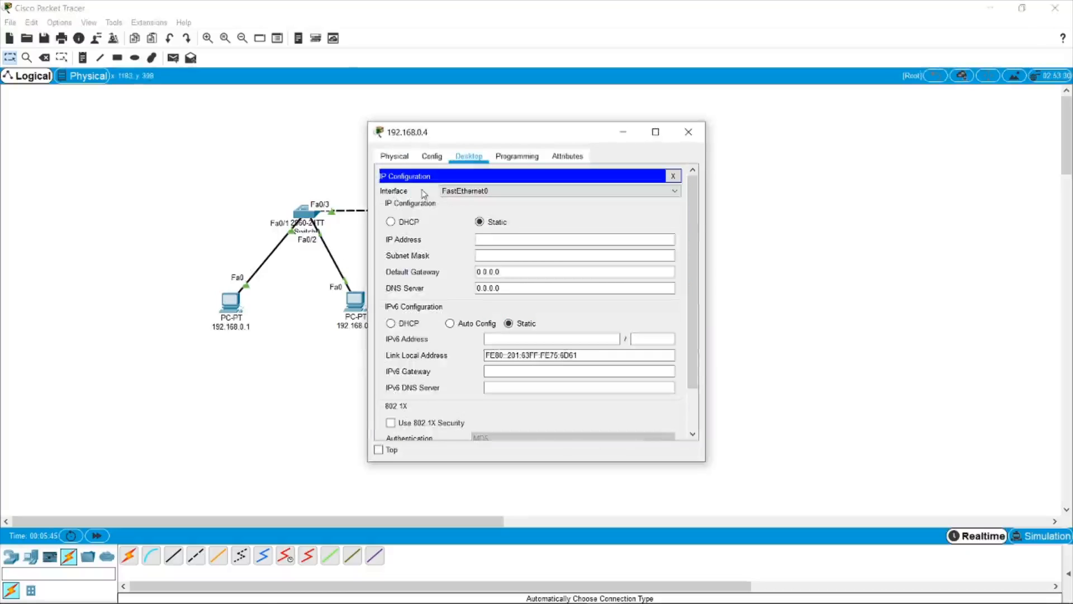
left_click(494, 240)
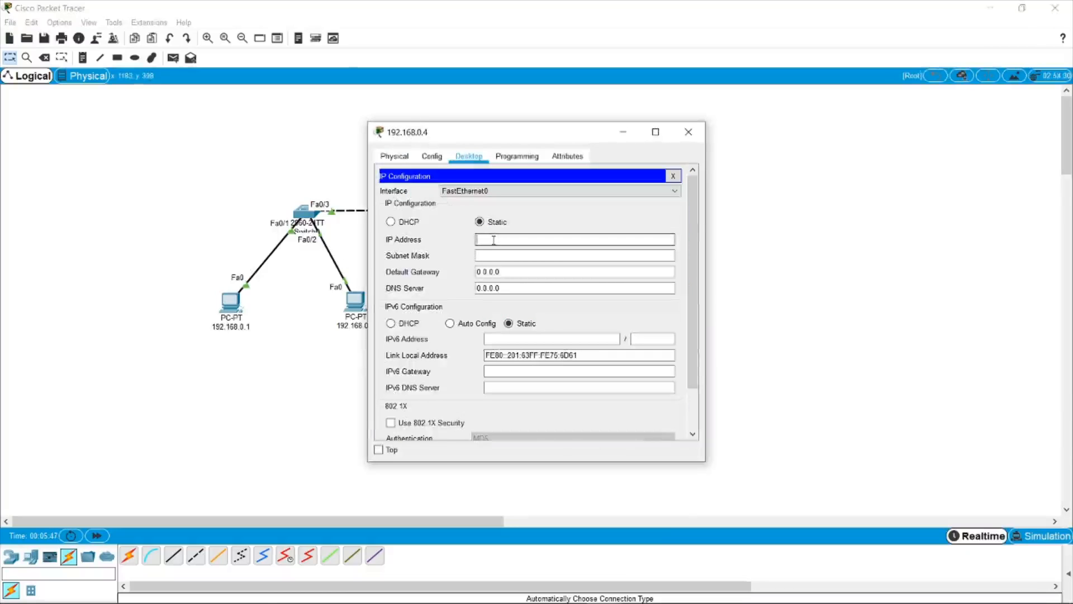
type("192.16")
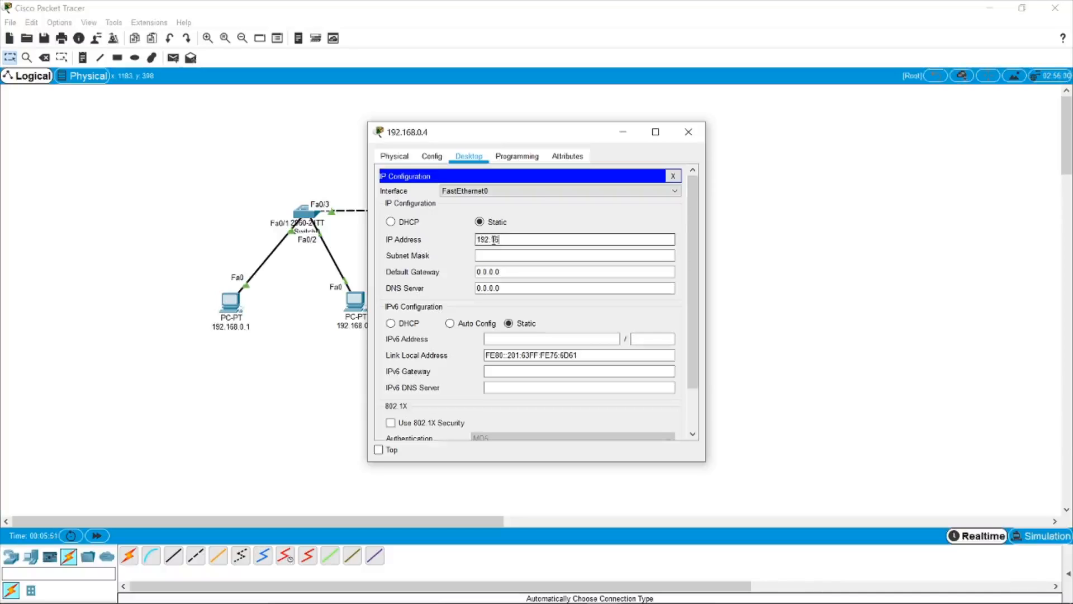
type("8.0.4")
left_click(501, 256)
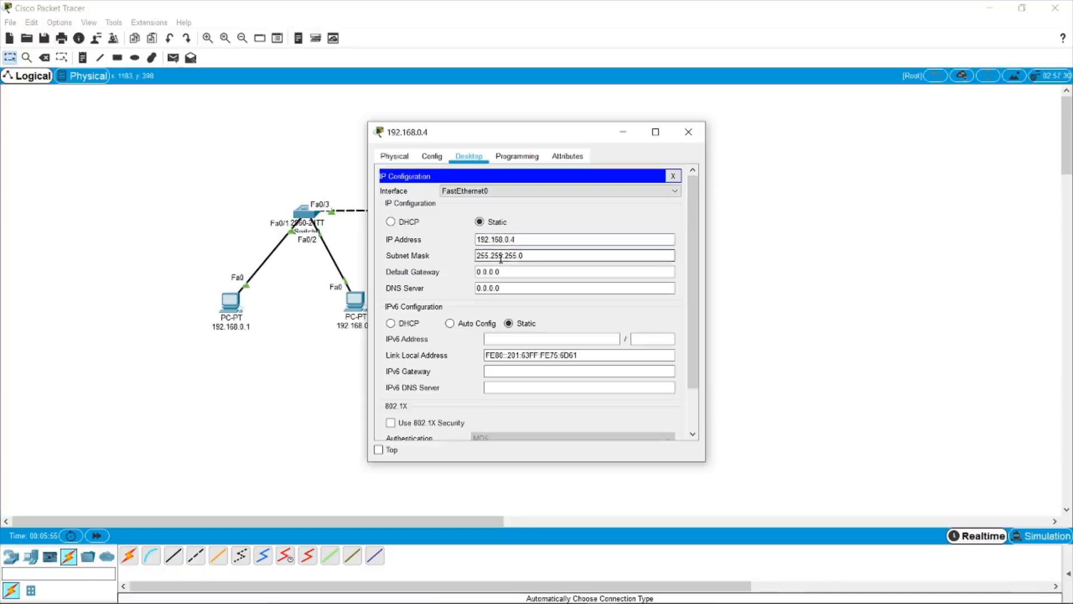
left_click(688, 133)
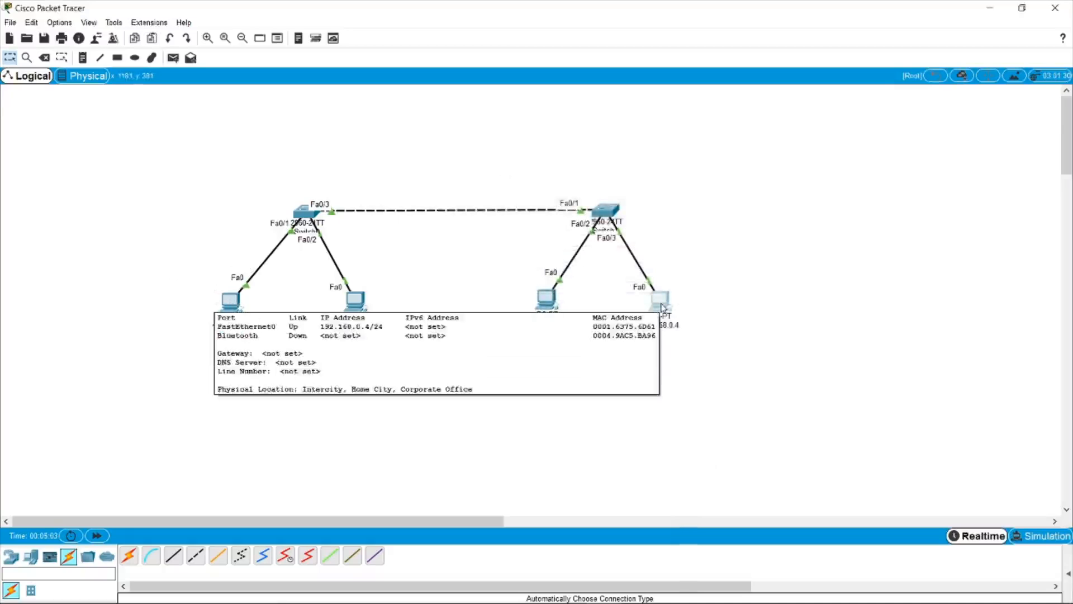
Ping 192.168.0.4 from the command prompt of the PC labelled 192.168.0.1
left_click(221, 312)
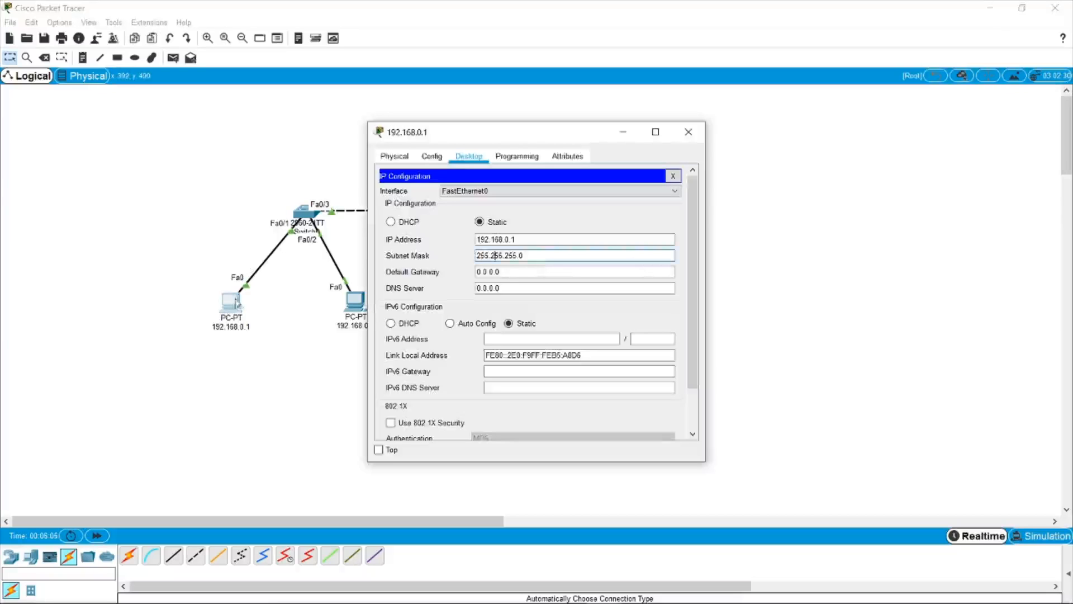
left_click(671, 175)
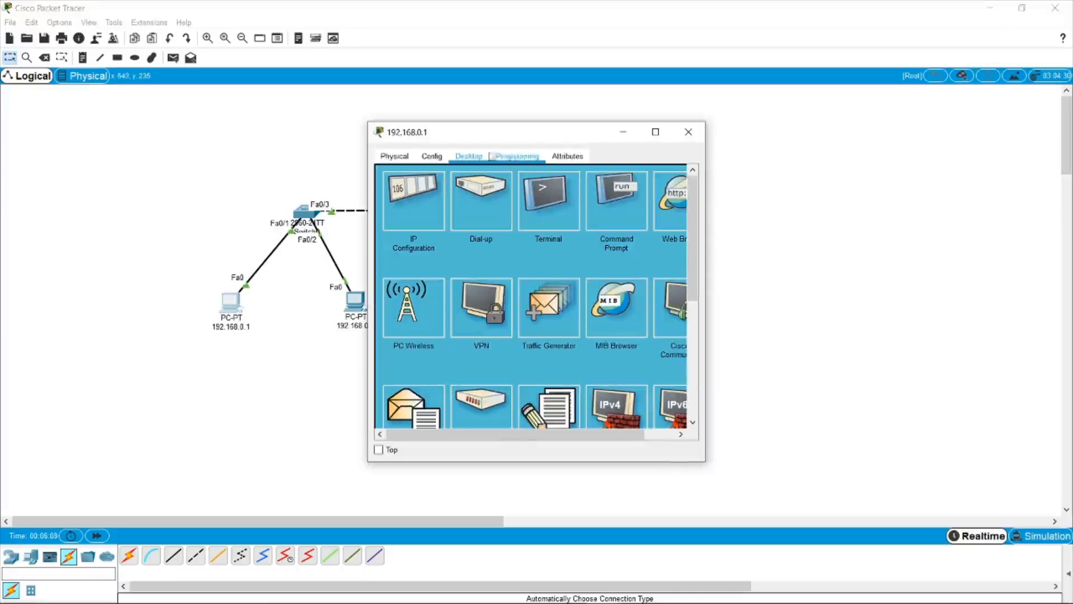
left_click(609, 206)
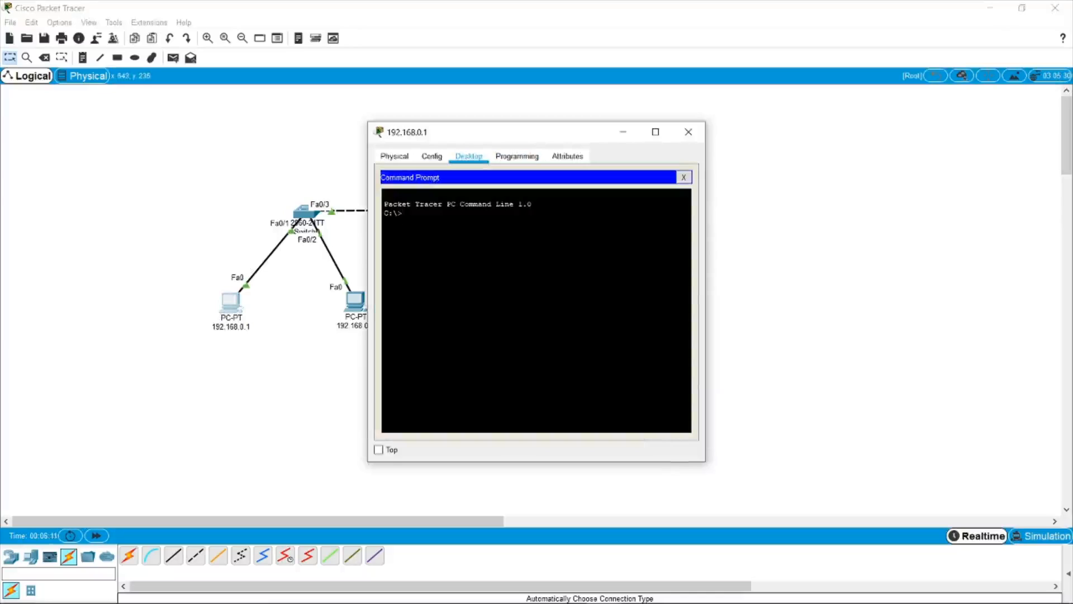
type("ping 192.168.0.4")
left_click_drag(547, 142, 860, 140)
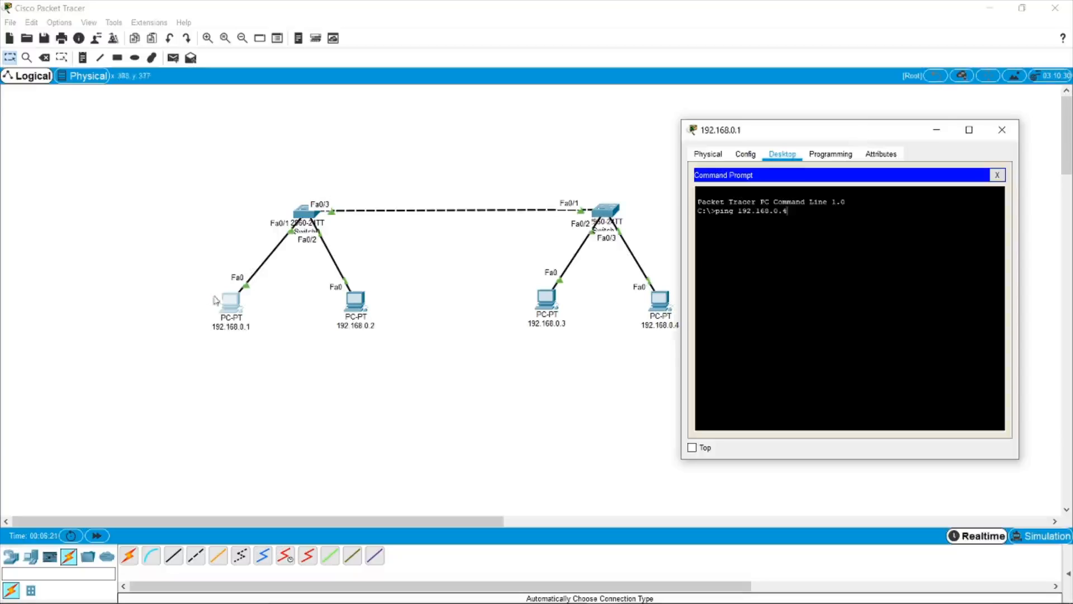
left_click_drag(207, 287, 283, 348)
left_click_drag(617, 273, 738, 346)
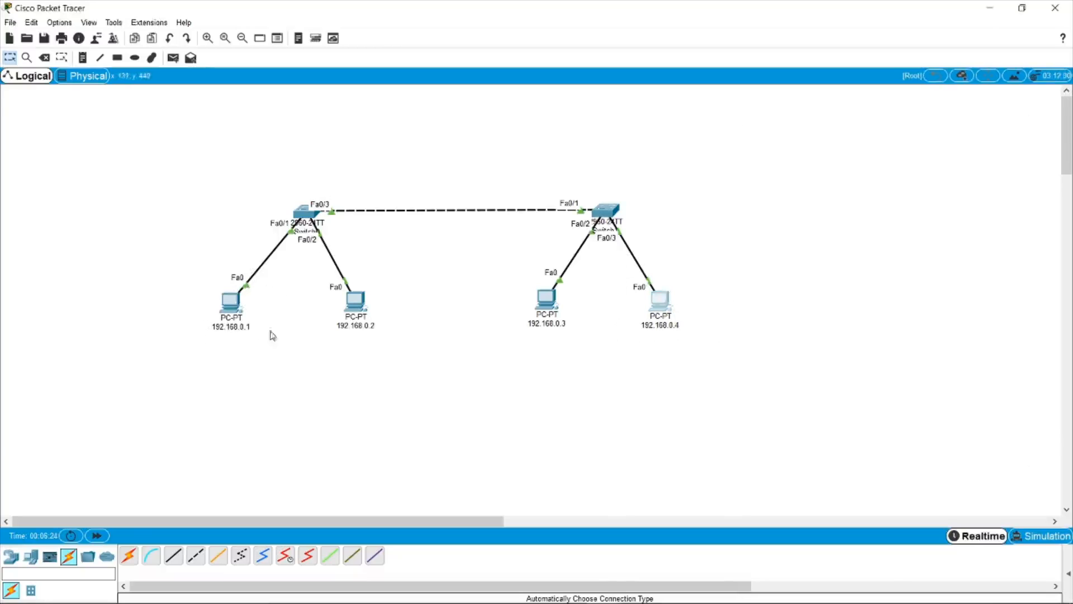
left_click(229, 304)
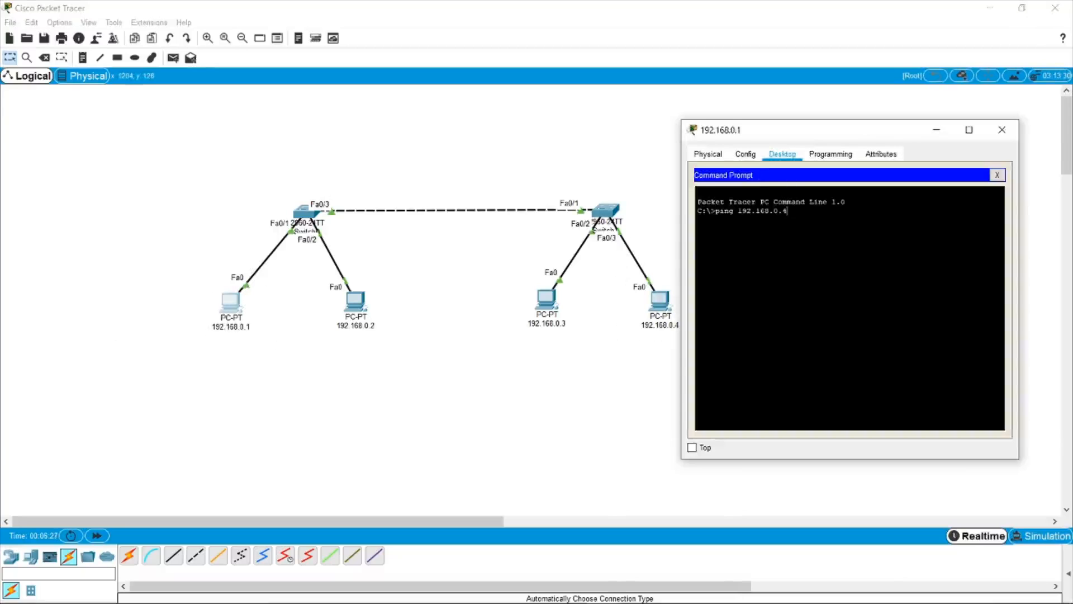
key("Return")
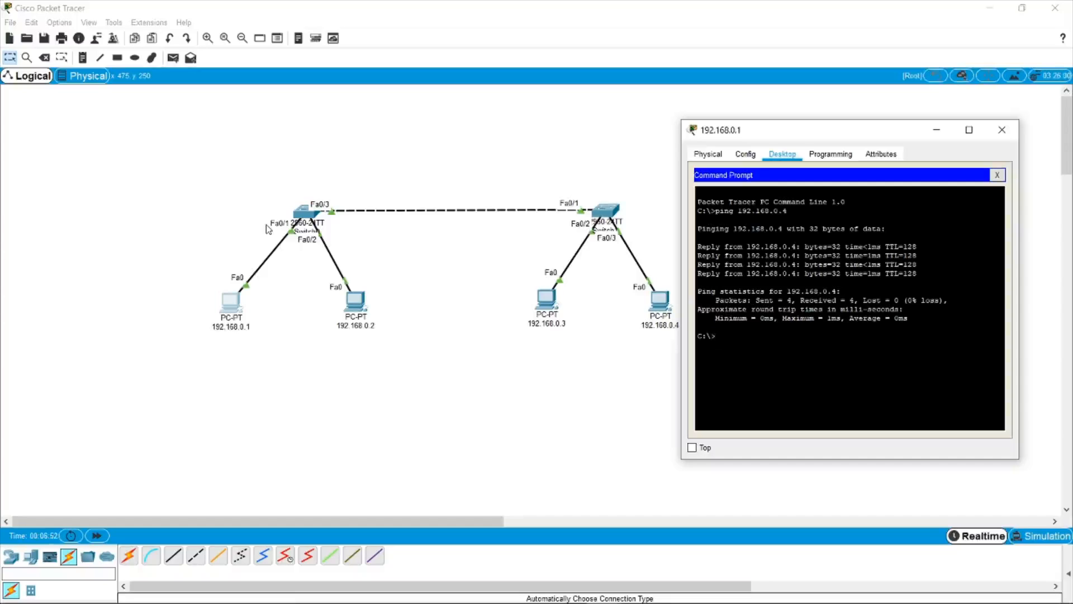
left_click(360, 303)
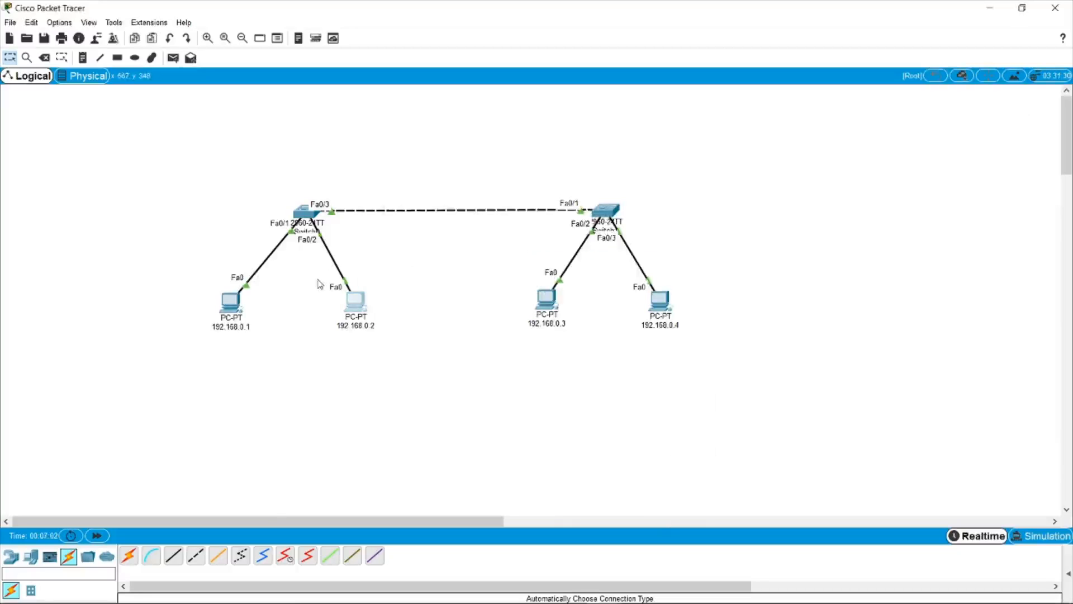
left_click_drag(317, 279, 394, 329)
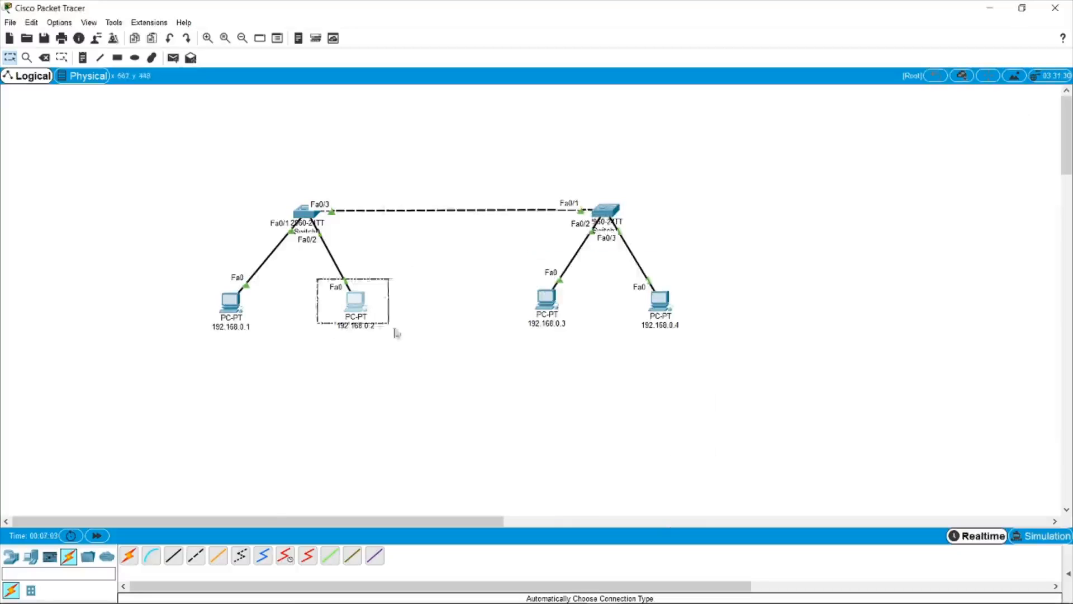
left_click_drag(500, 270, 623, 357)
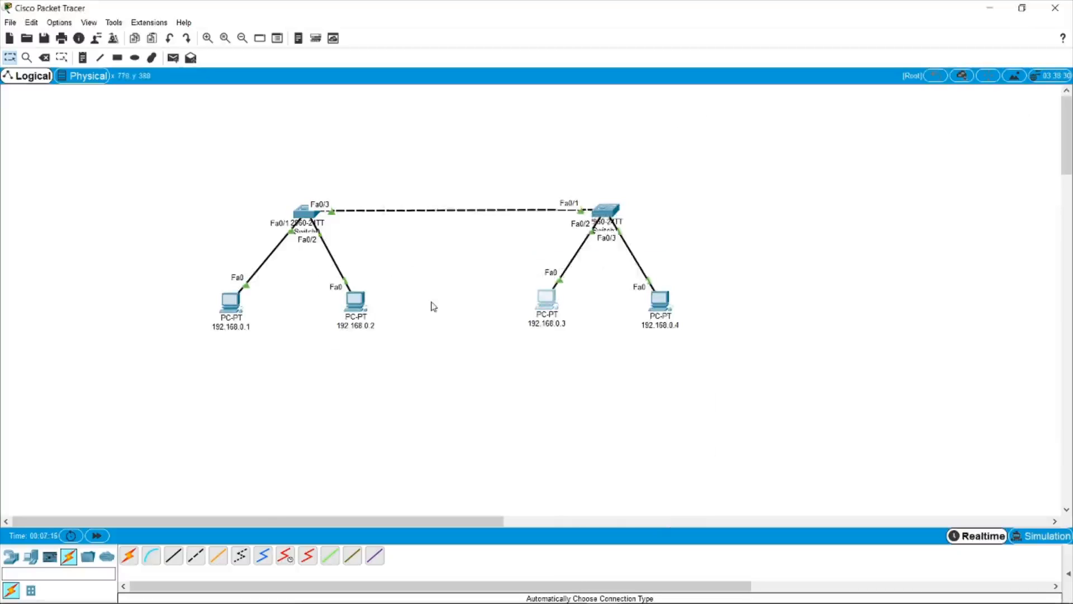
left_click_drag(311, 278, 435, 355)
left_click_drag(516, 282, 608, 340)
Switch to the Notepad address list and correct the last address of the second group to 192.168.1.2
key("alt+Tab")
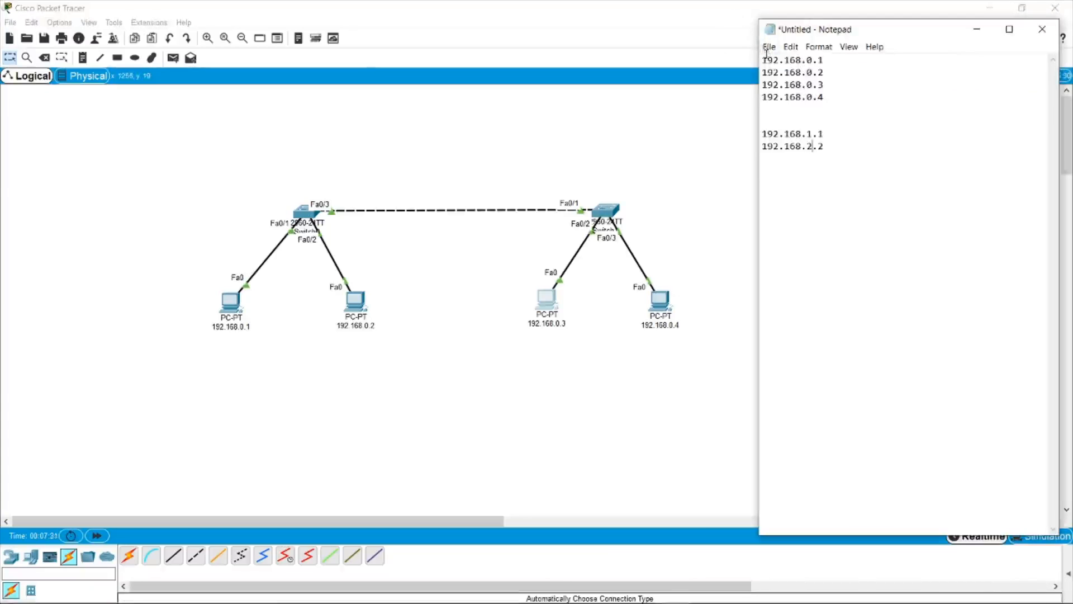
left_click_drag(763, 55, 825, 97)
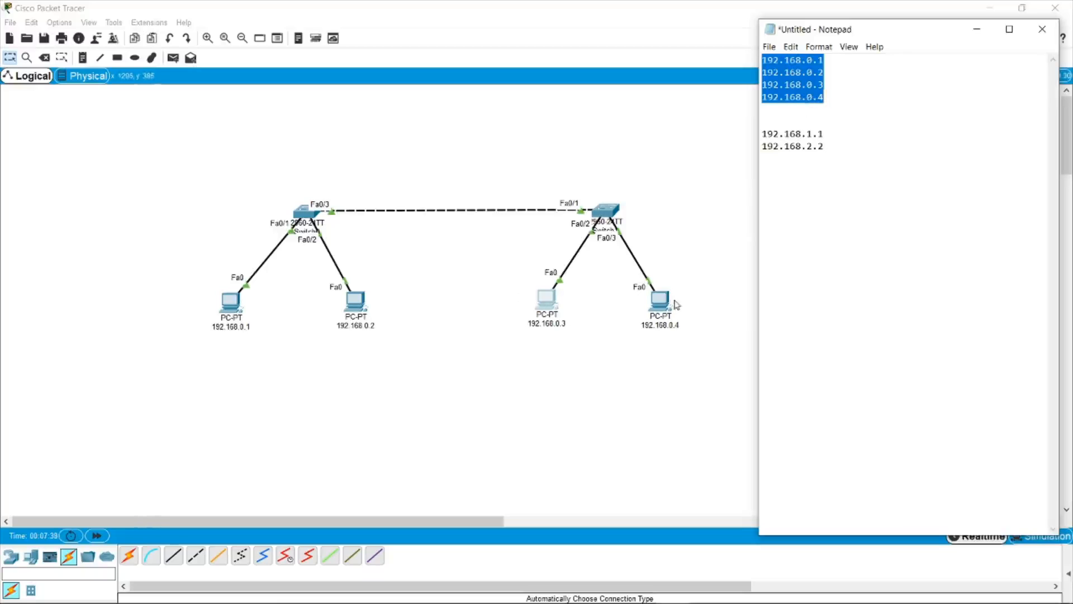
left_click_drag(763, 134, 839, 145)
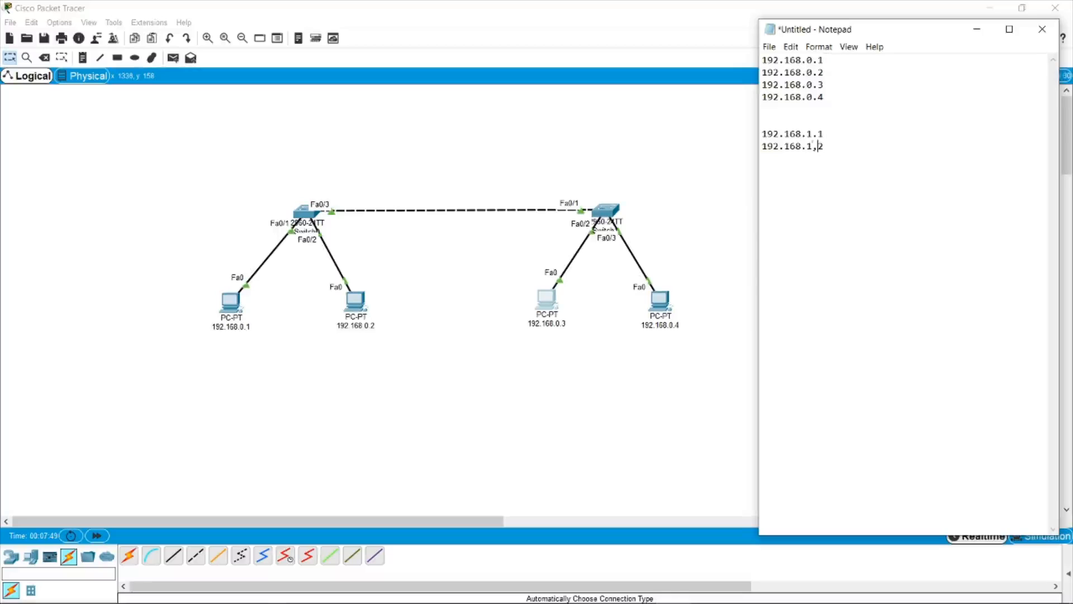
key("BackSpace")
type(".")
left_click_drag(763, 60, 835, 91)
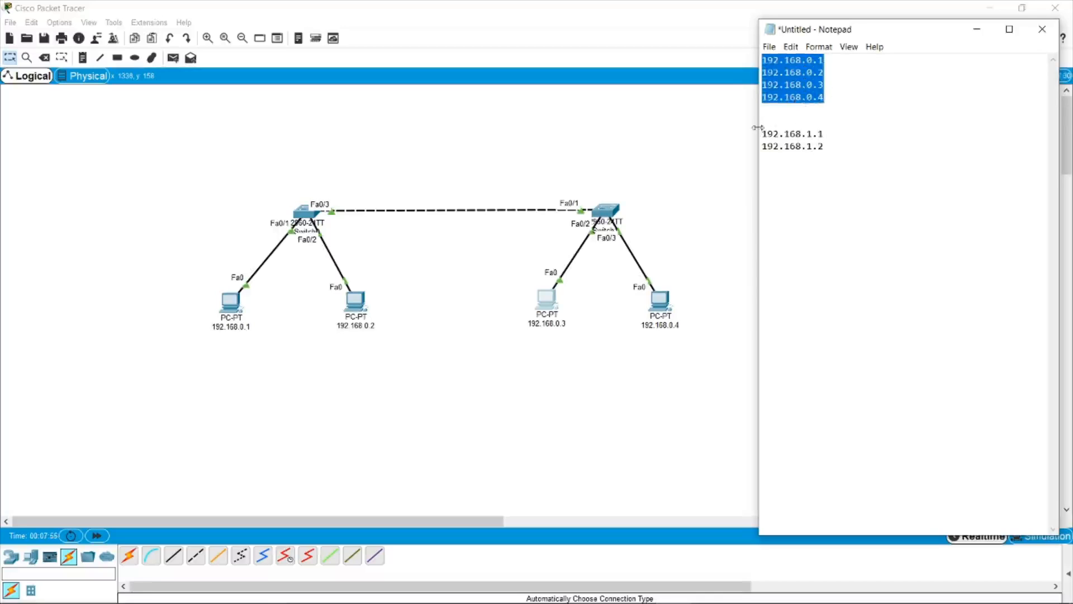
left_click_drag(761, 133, 828, 152)
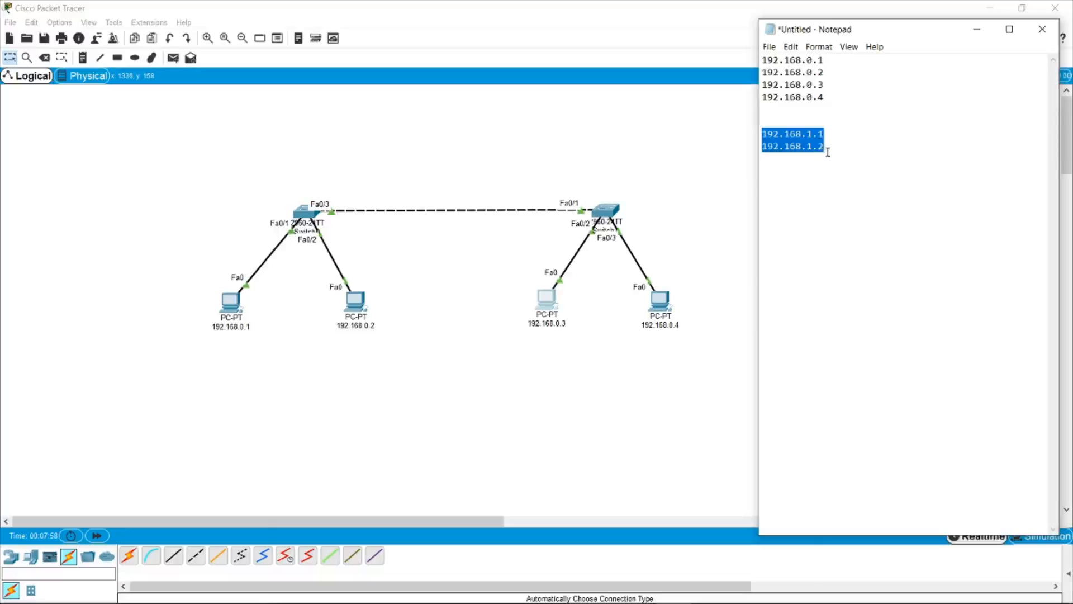
Back in Packet Tracer, change the static IP address of the PC labelled 192.168.0.3 to 192.168.1.3
left_click(272, 219)
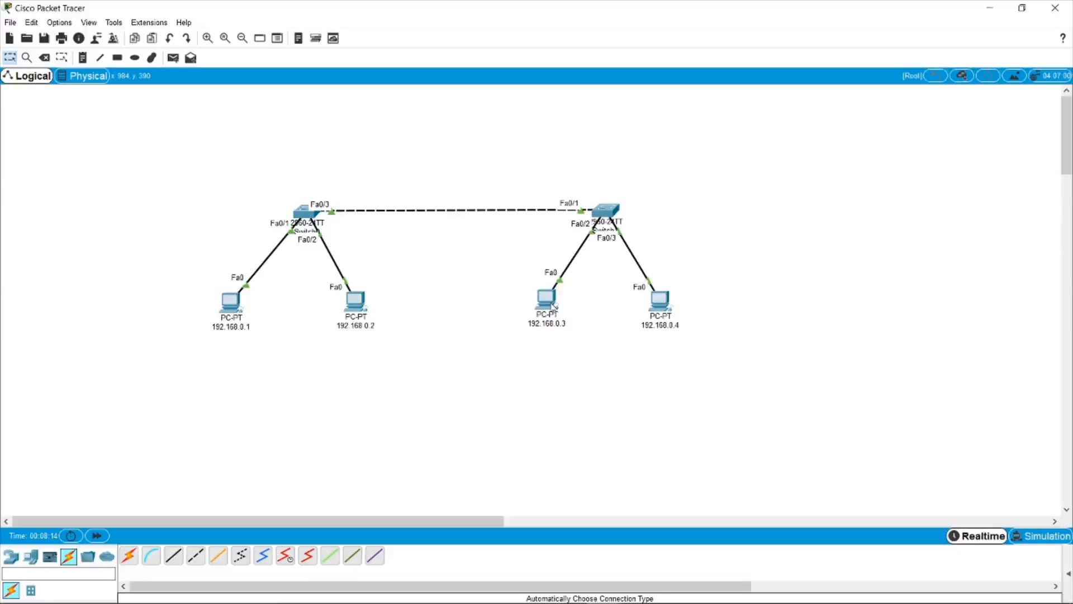
mouse_move(553, 304)
left_click(550, 305)
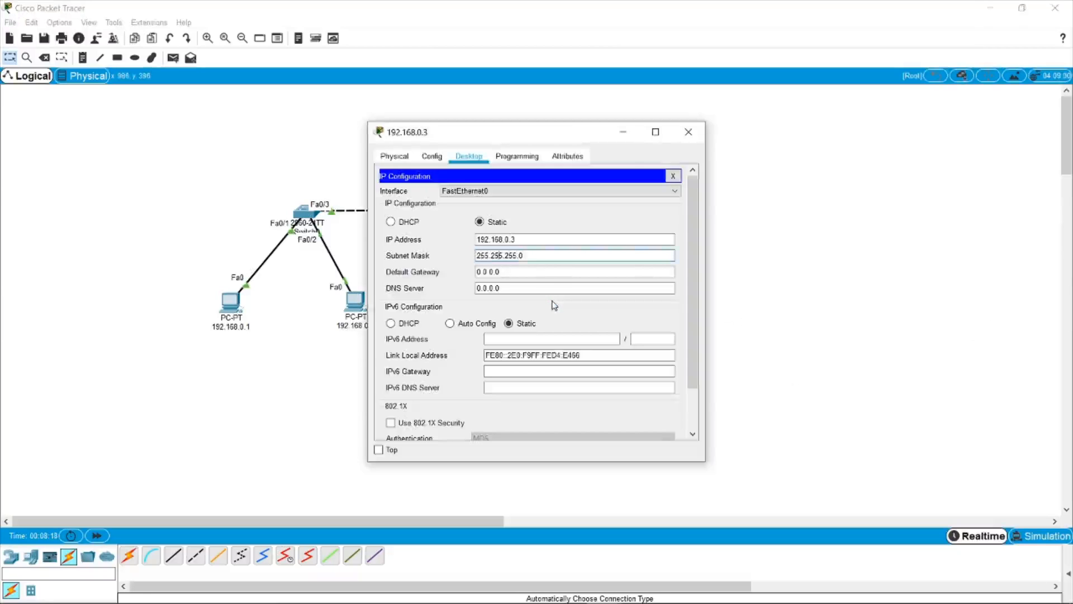
left_click(509, 242)
key("BackSpace")
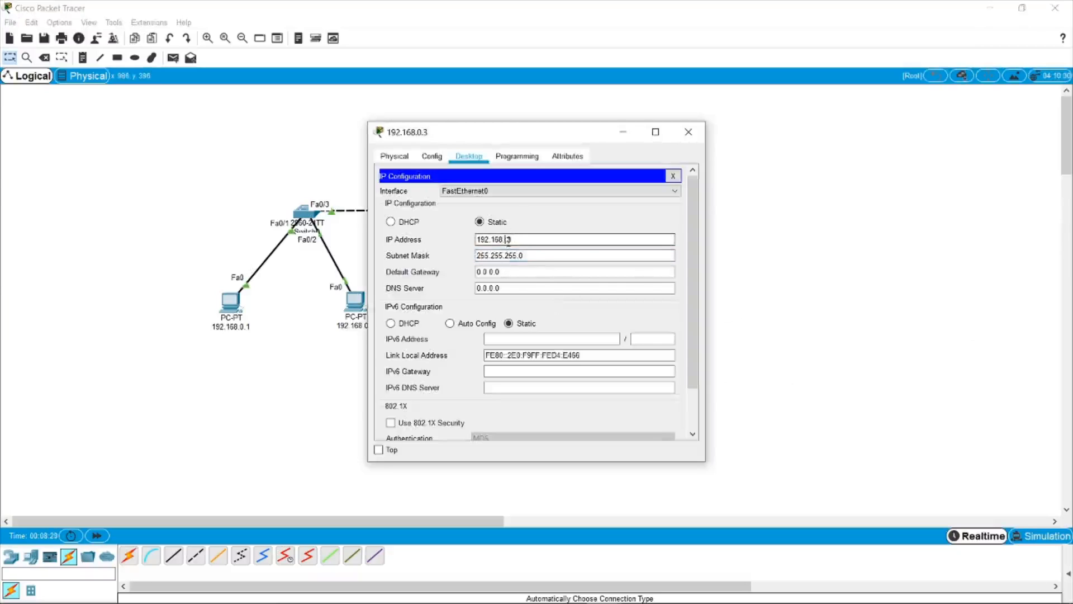
type("1")
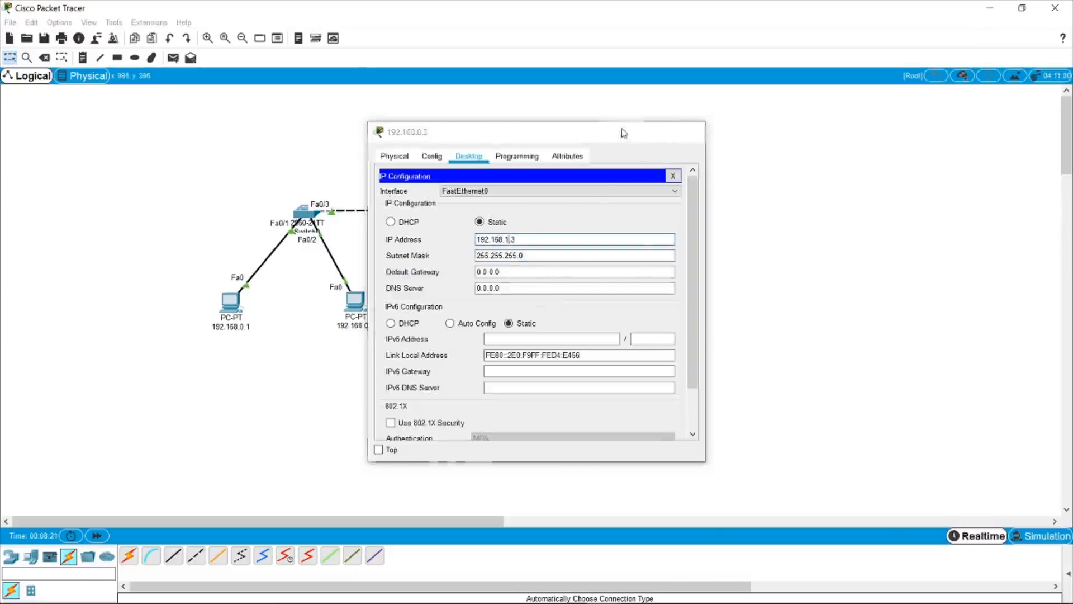
left_click(623, 132)
Change the static IP address of the PC labelled 192.168.0.4 to 192.168.1.4
left_click(661, 302)
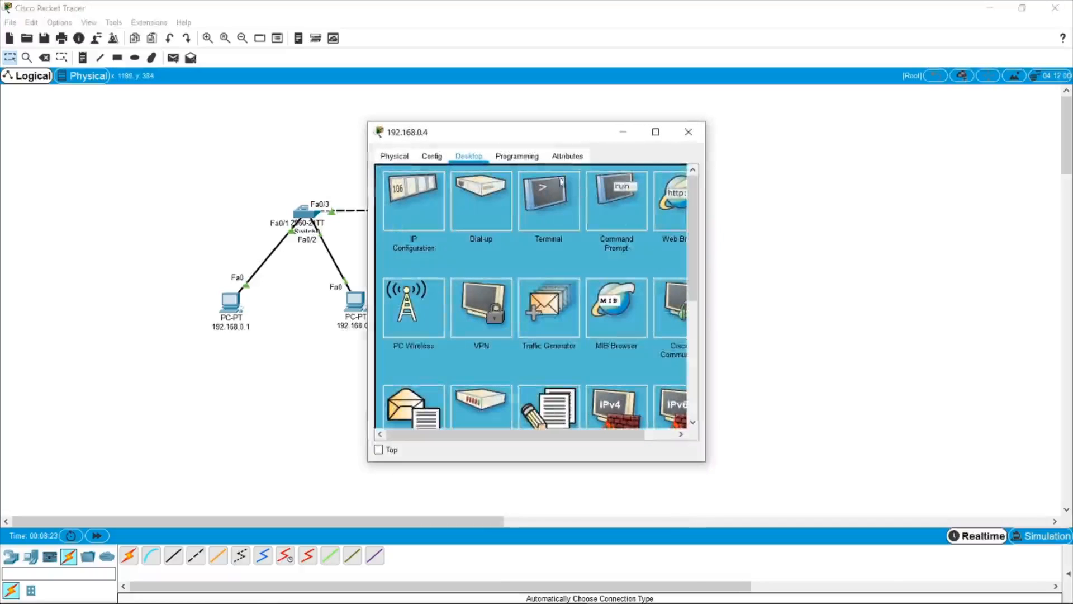
left_click(641, 200)
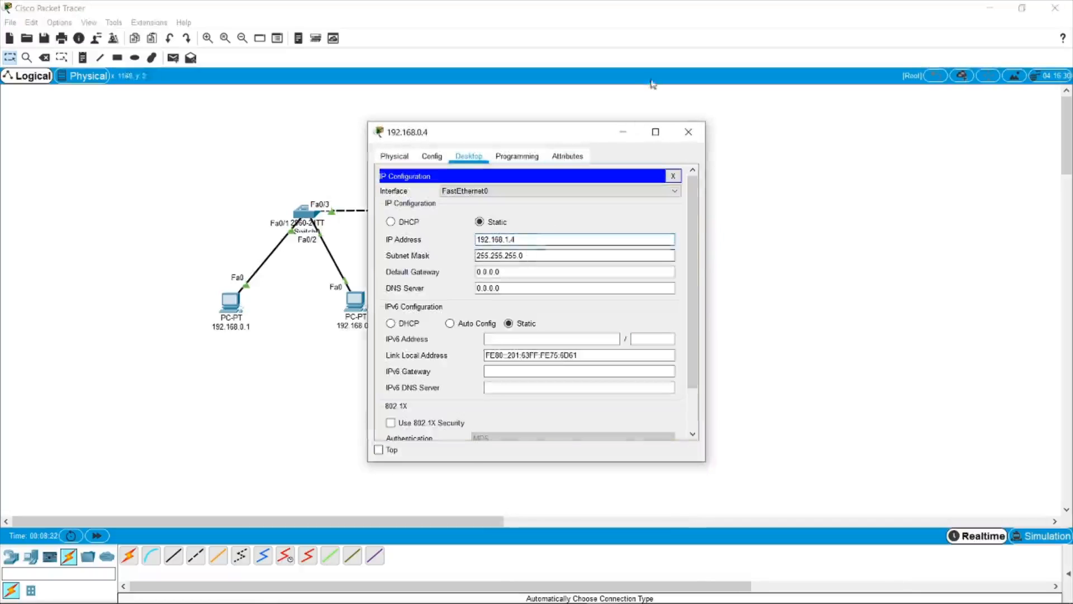
left_click(689, 132)
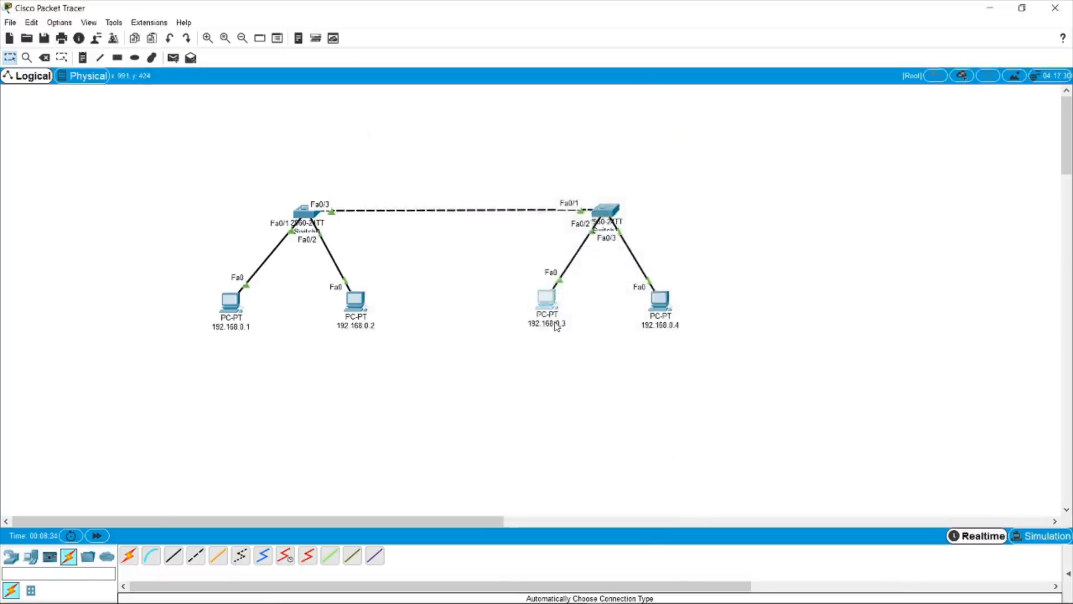
Relabel the two PCs on the second switch as 192.168.1.3 and 192.168.1.4 to match their addresses
left_click(564, 323)
key("BackSpace")
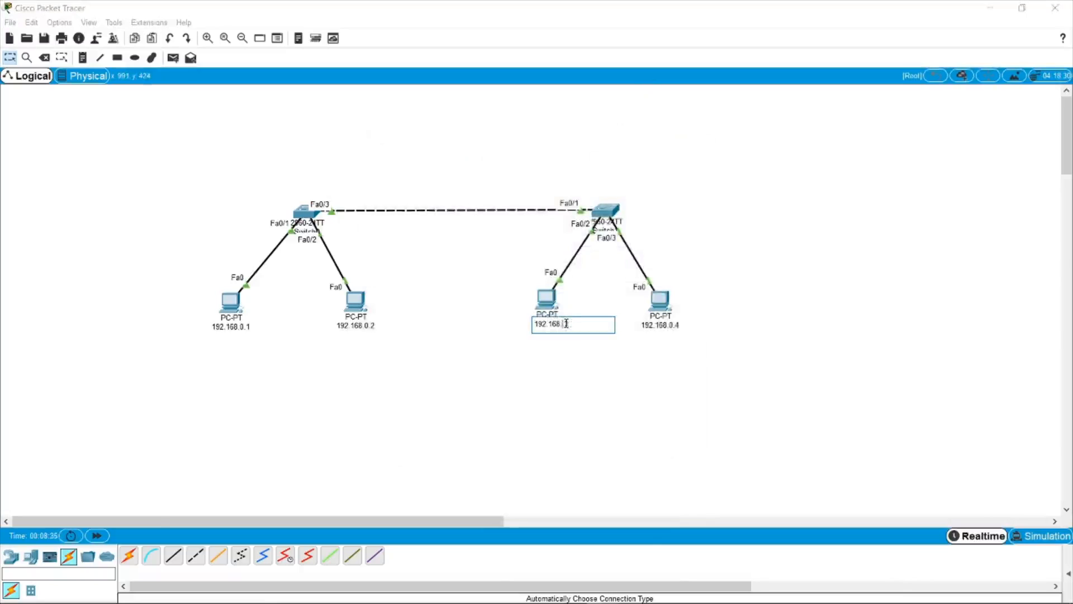
type("1.3")
left_click(669, 324)
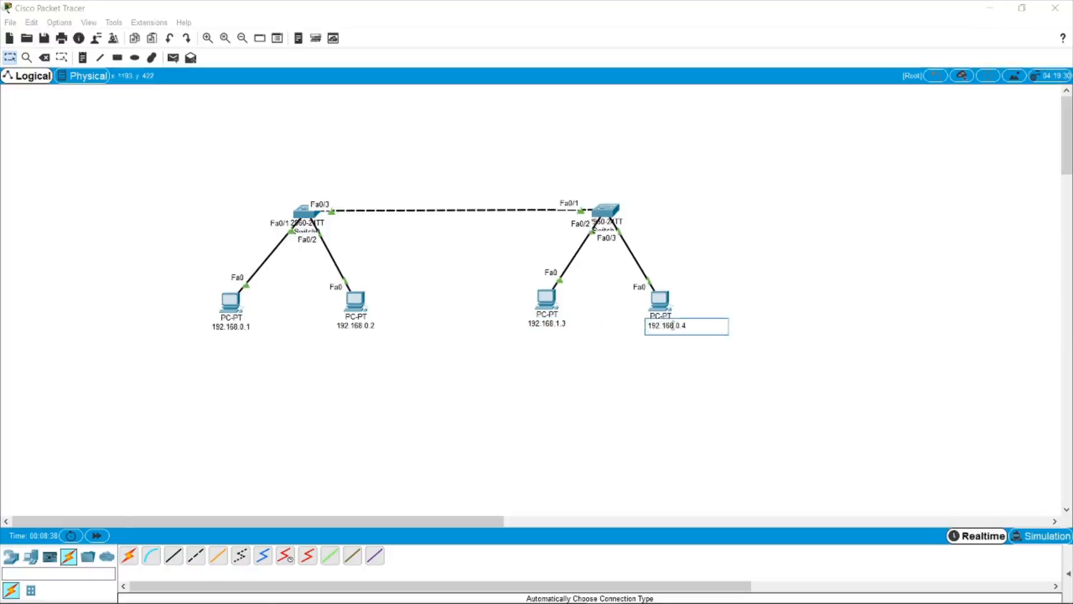
key("BackSpace")
type("1")
left_click(501, 303)
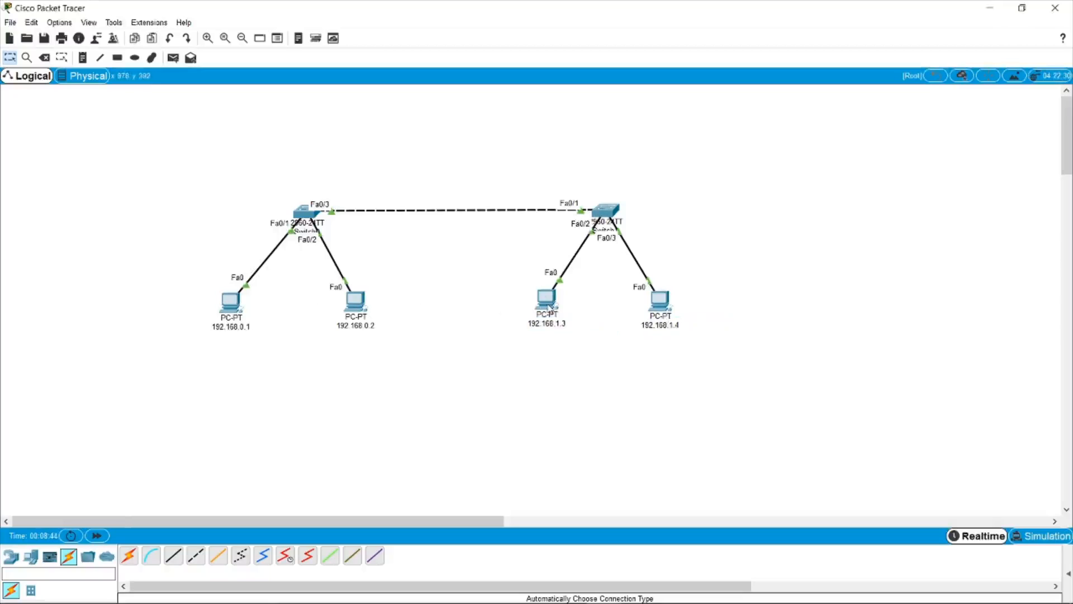
Ping 192.168.1.3 from the command prompt of the PC labelled 192.168.0.2
mouse_move(542, 307)
left_click(356, 301)
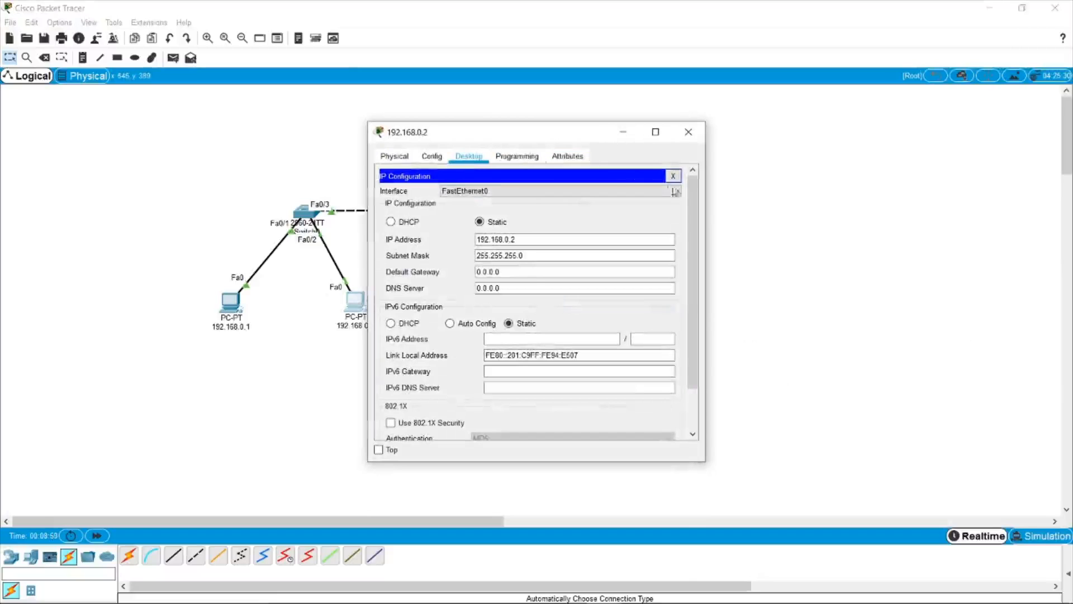
left_click(673, 175)
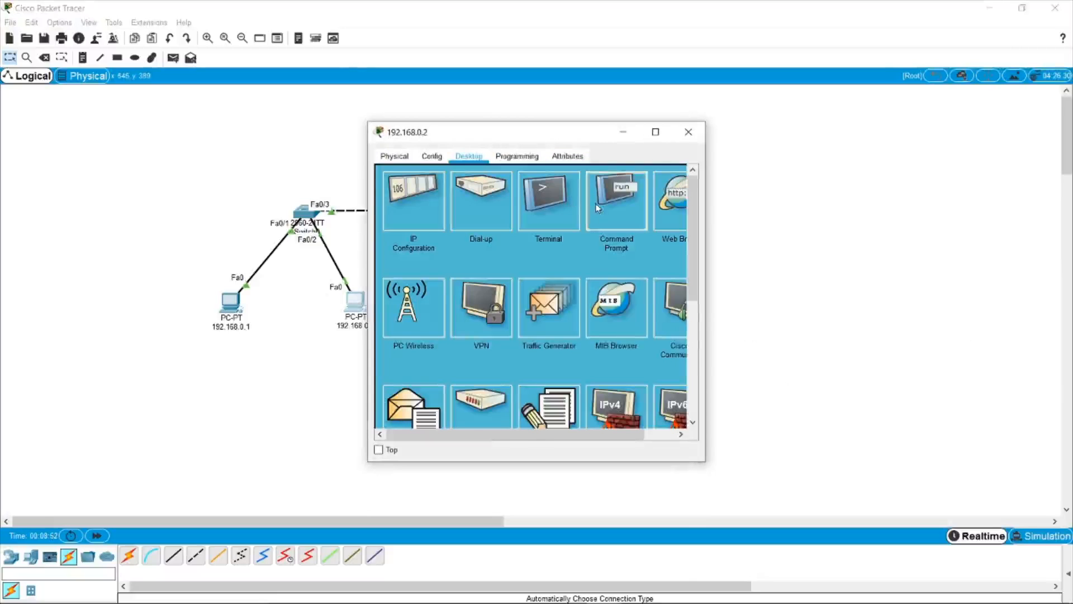
left_click(617, 193)
type("p")
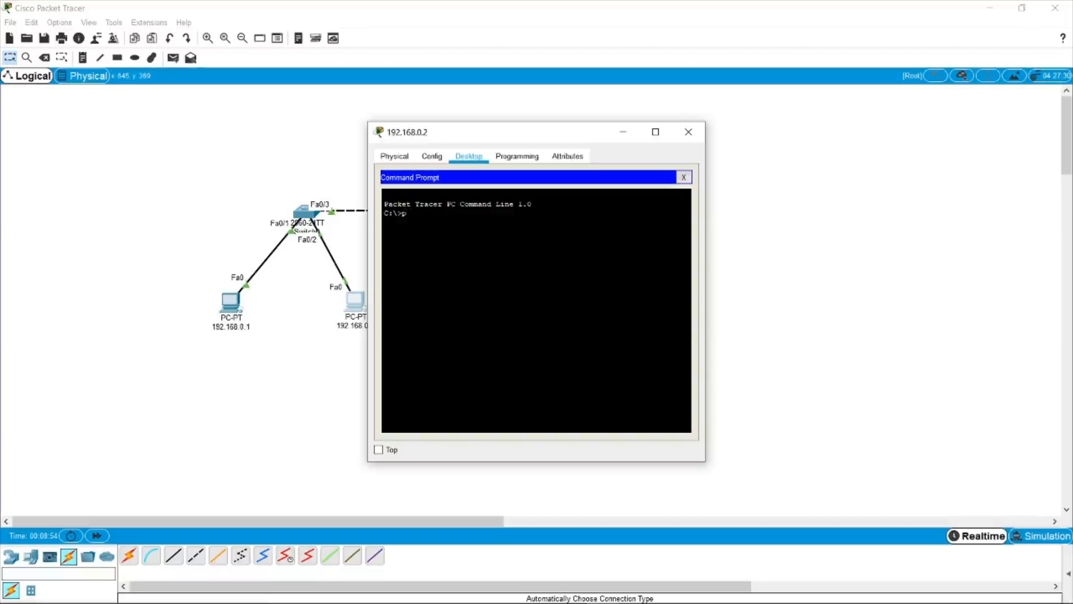
type("ing 192.168.1.3")
key("Return")
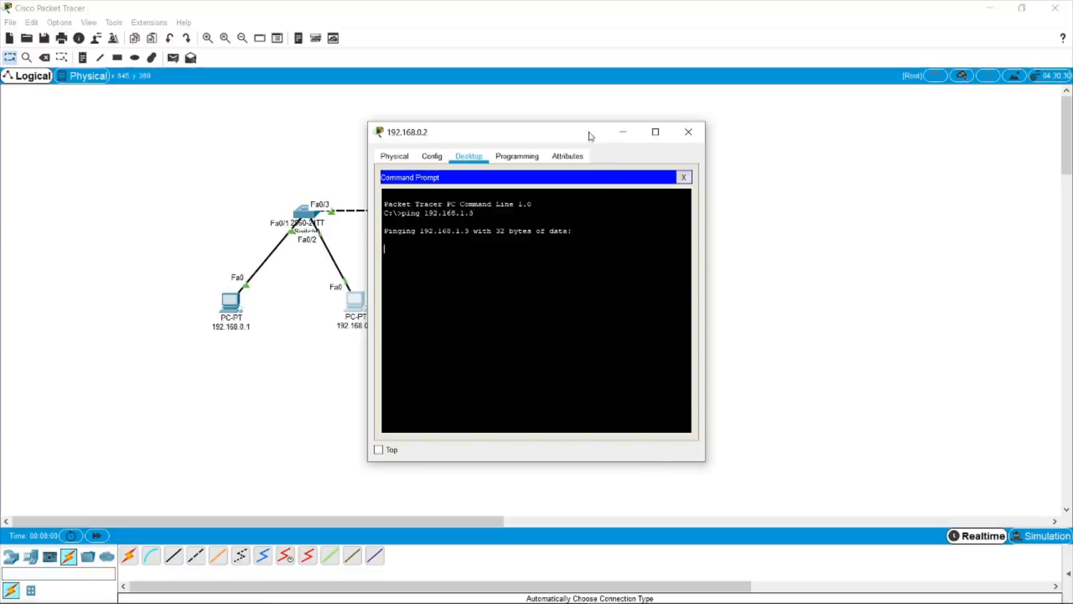
left_click_drag(593, 134, 191, 158)
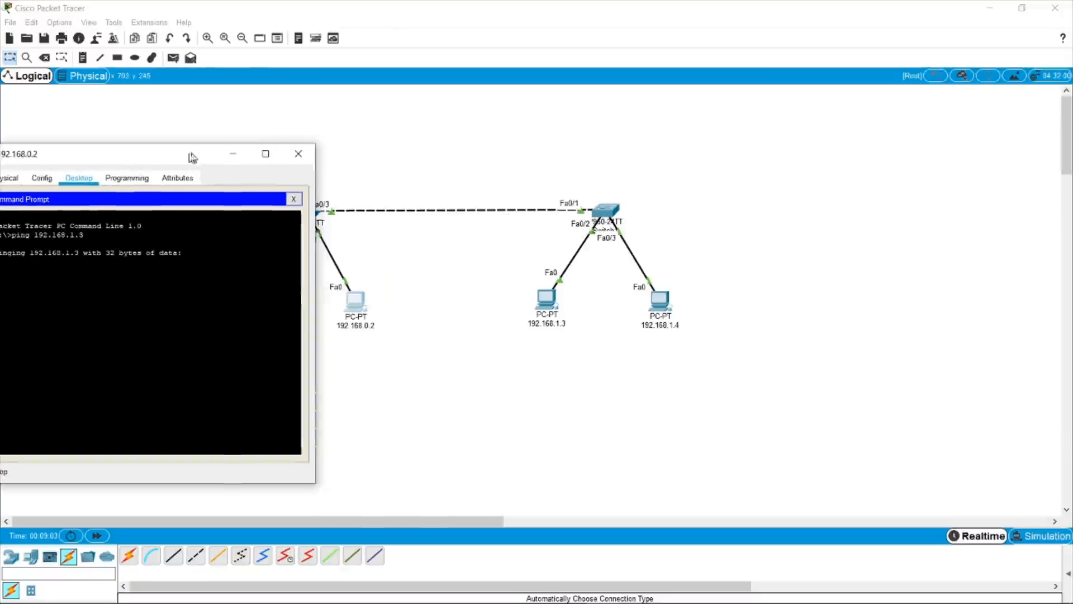
left_click(322, 278)
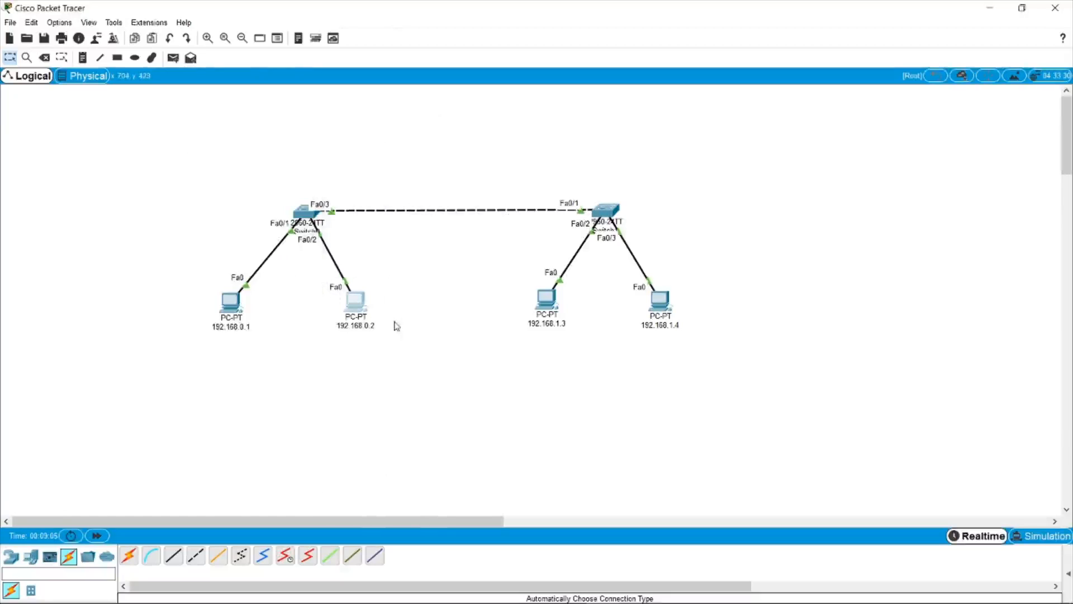
left_click_drag(492, 266, 626, 350)
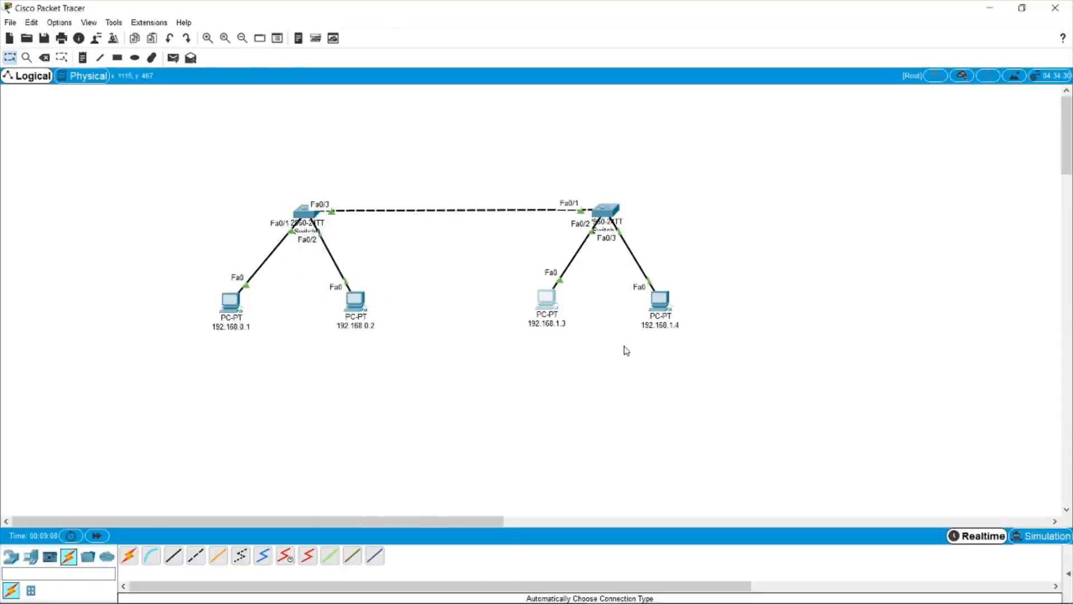